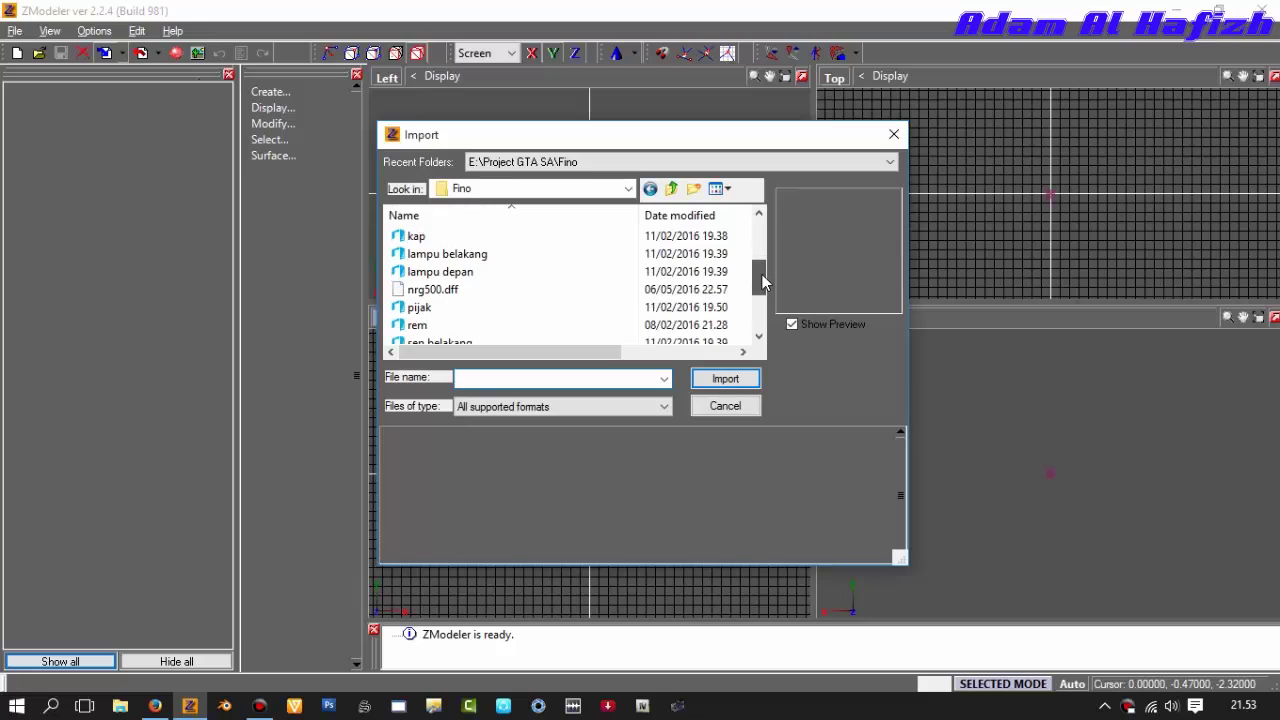
- Import nrg500.dff from the Fino folder and bring the scooter up in a full-size 3D view
double_click(577, 291)
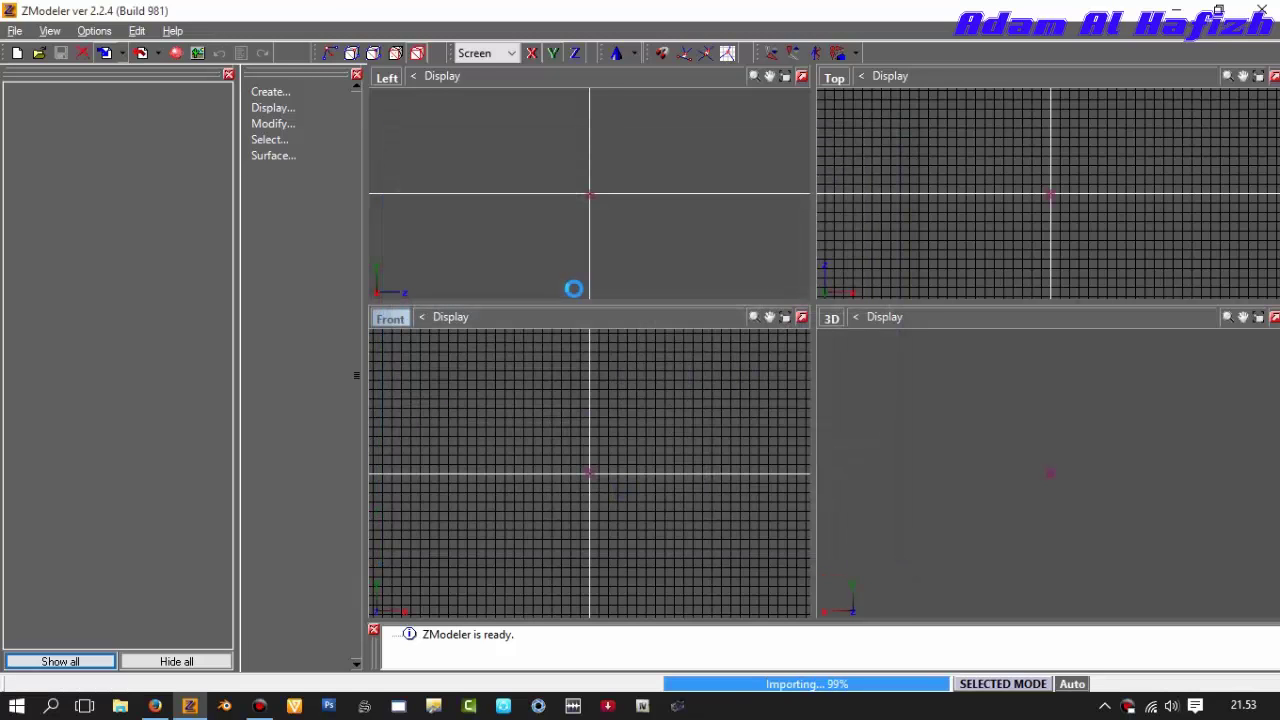
click(1274, 318)
scroll(852, 342, up, 7)
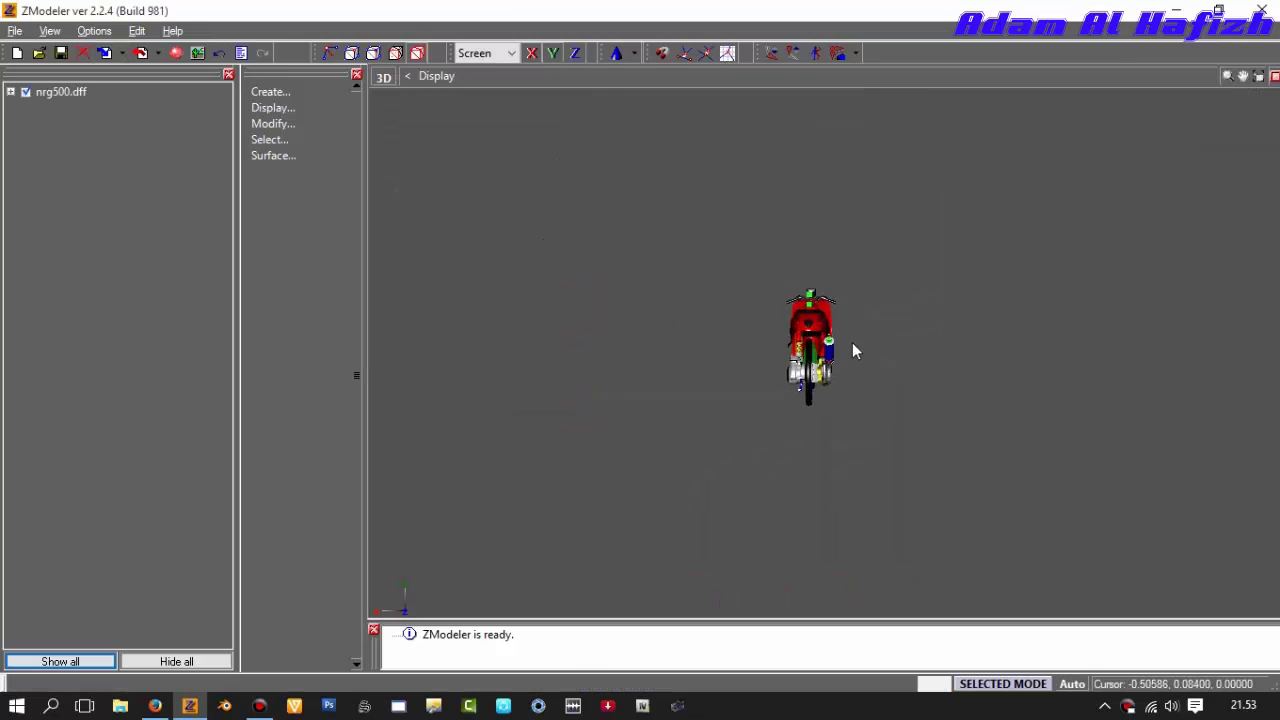
middle_drag(885, 357, 857, 370)
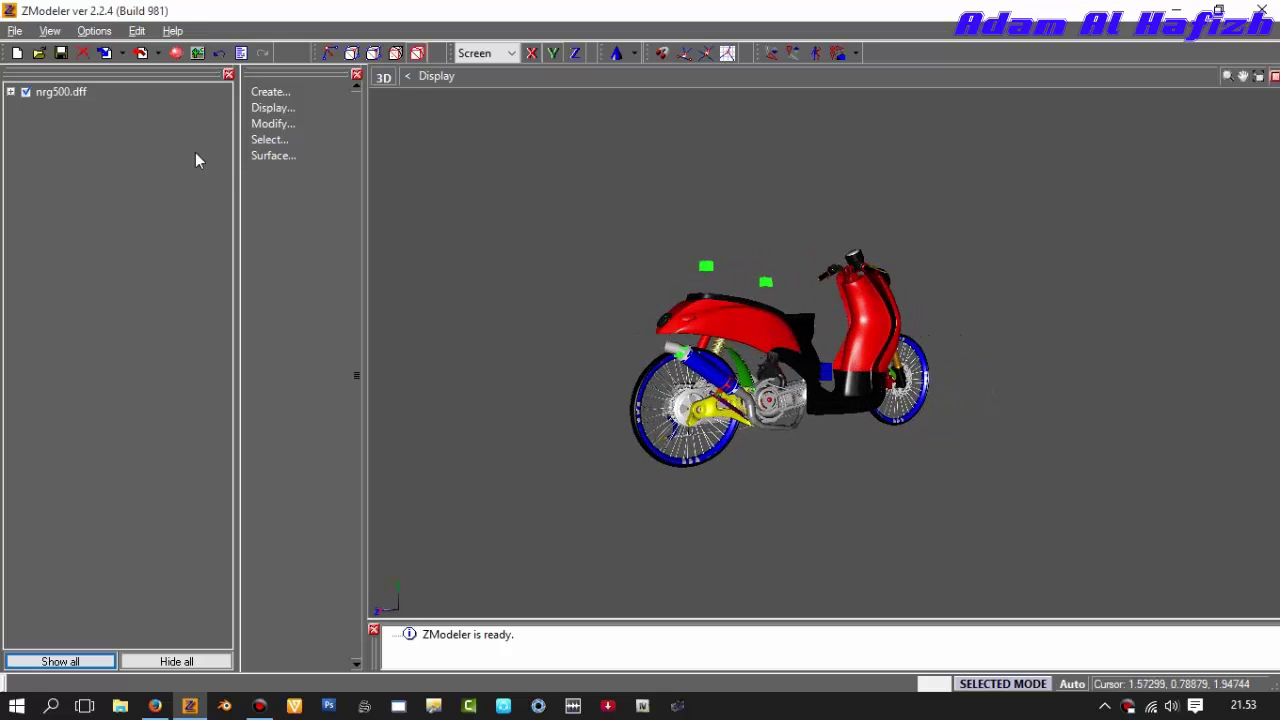
- Hide the headlights, taillights, ped_frontseat, exhaust, ped_backseat and engine dummies of nrg500.dff
click(60, 91)
click(10, 91)
click(62, 110)
click(25, 110)
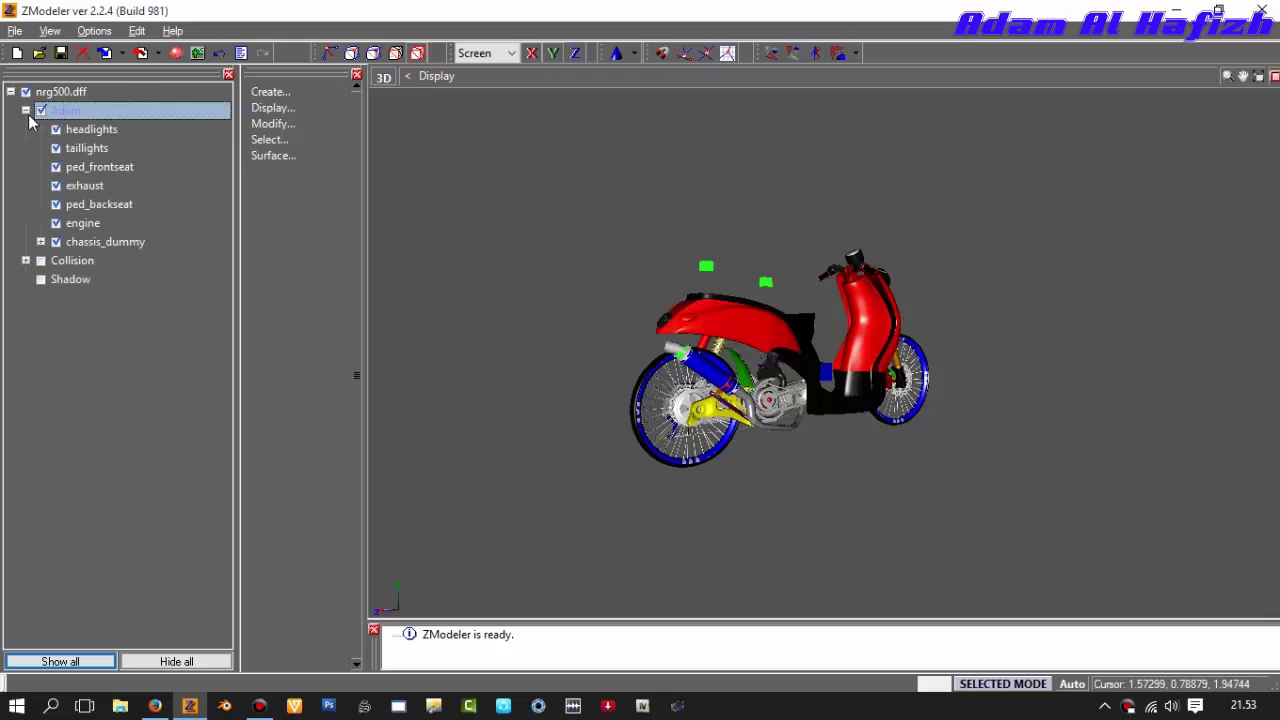
click(56, 129)
click(56, 148)
click(56, 166)
click(56, 185)
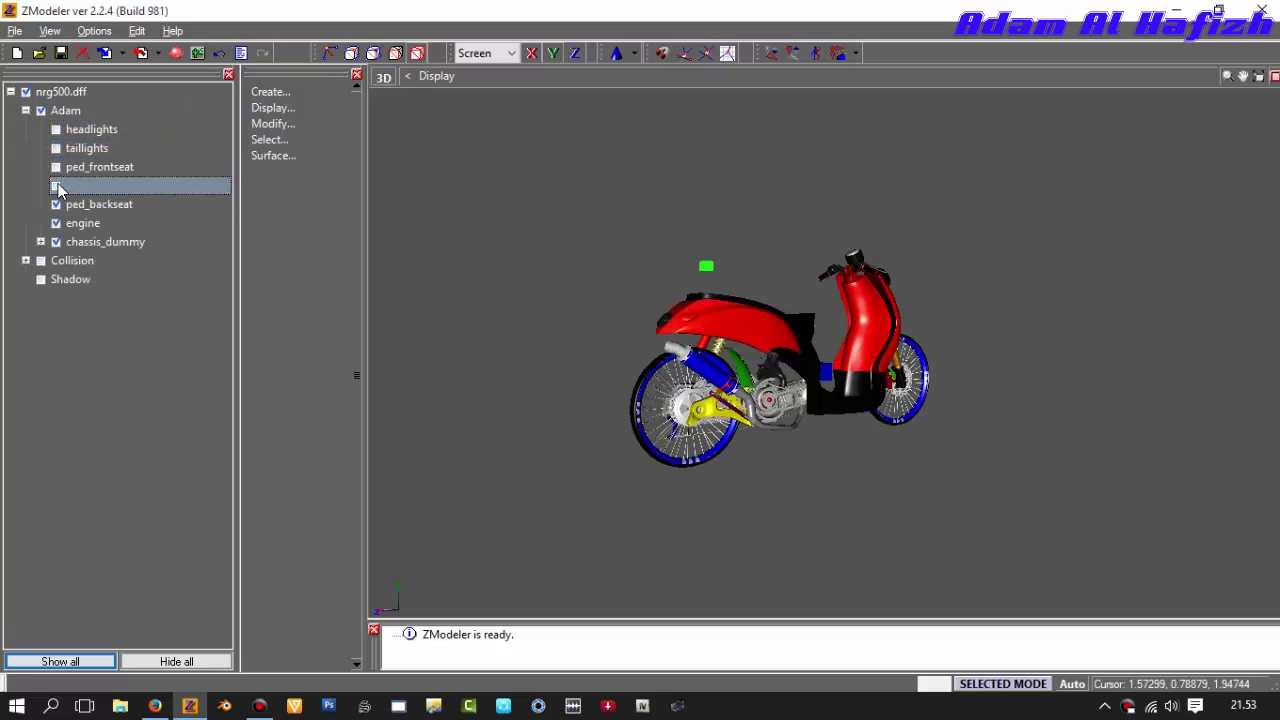
click(56, 204)
click(56, 223)
click(90, 129)
click(62, 110)
click(25, 110)
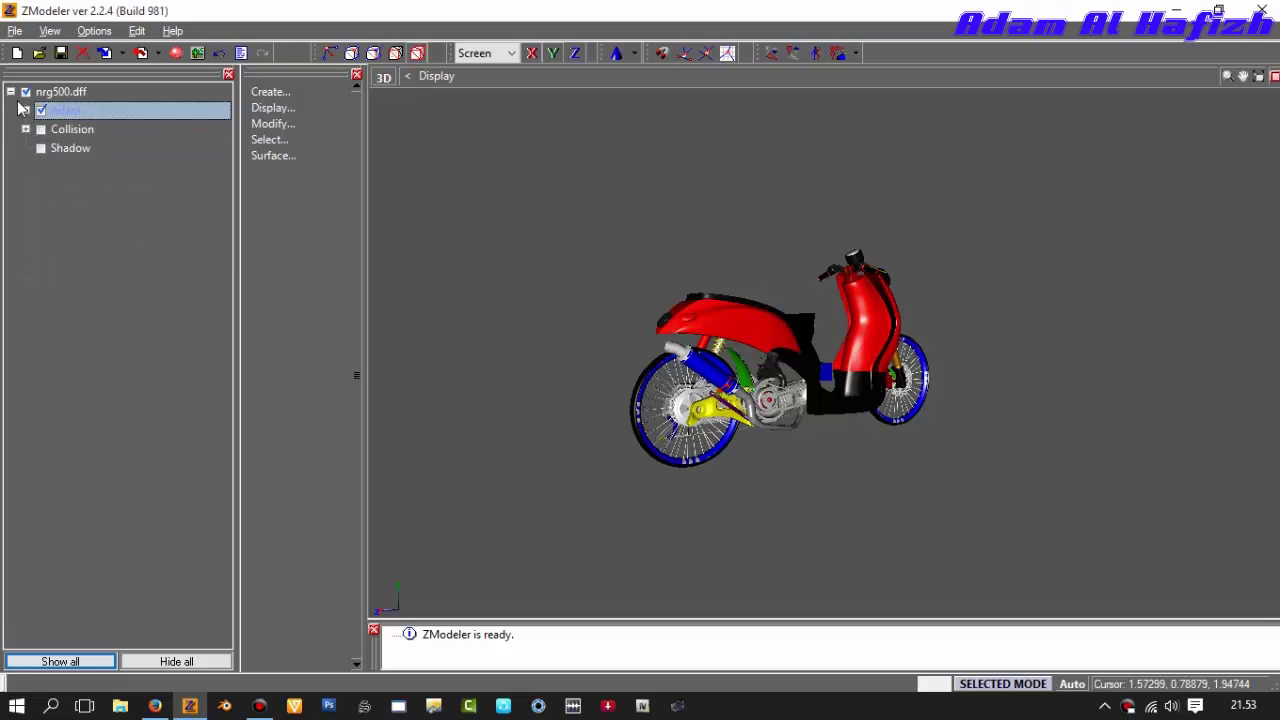
click(10, 91)
- Select the whole scooter in the enlarged Left view and rotate it slightly until both wheels are level
click(1274, 76)
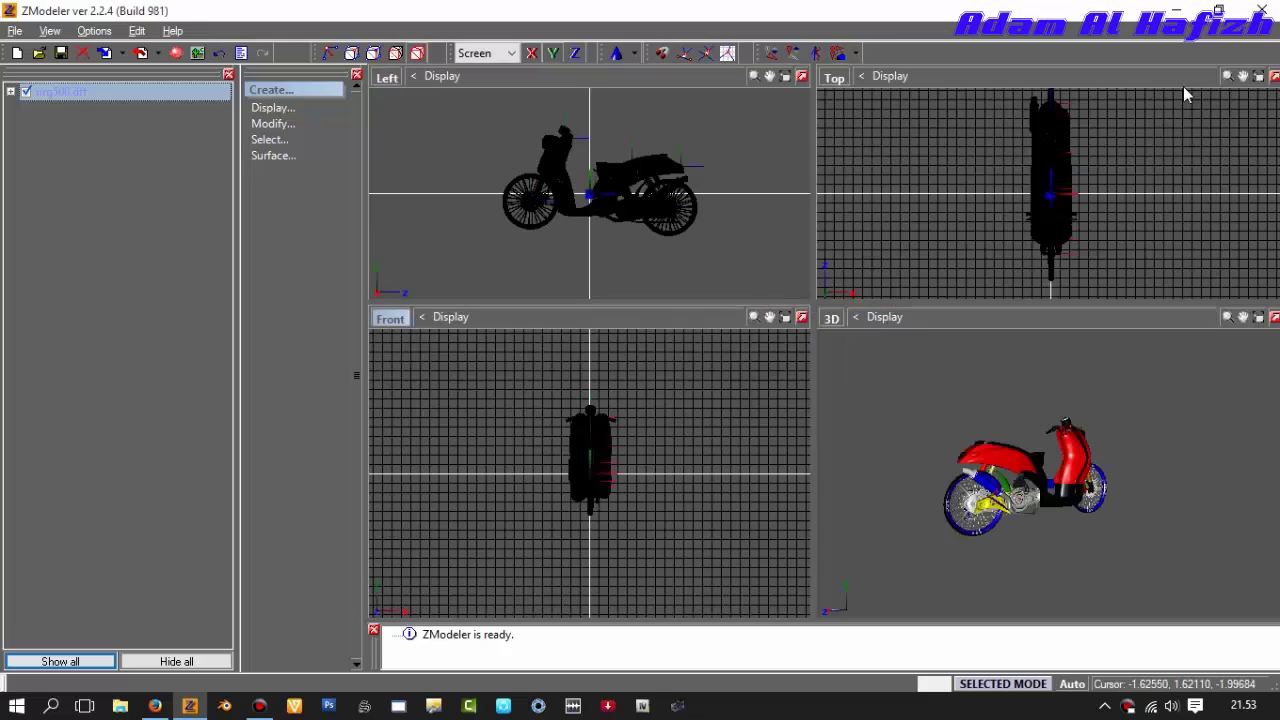
click(802, 78)
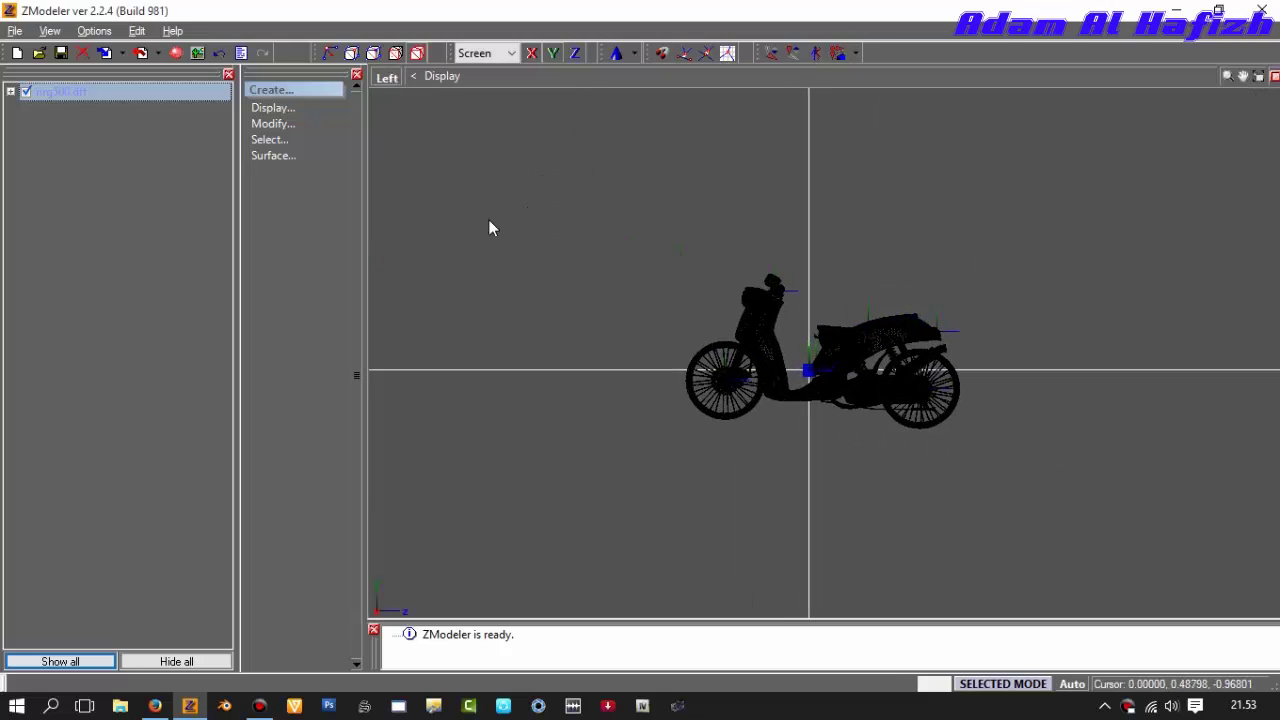
click(318, 140)
click(318, 157)
click(585, 223)
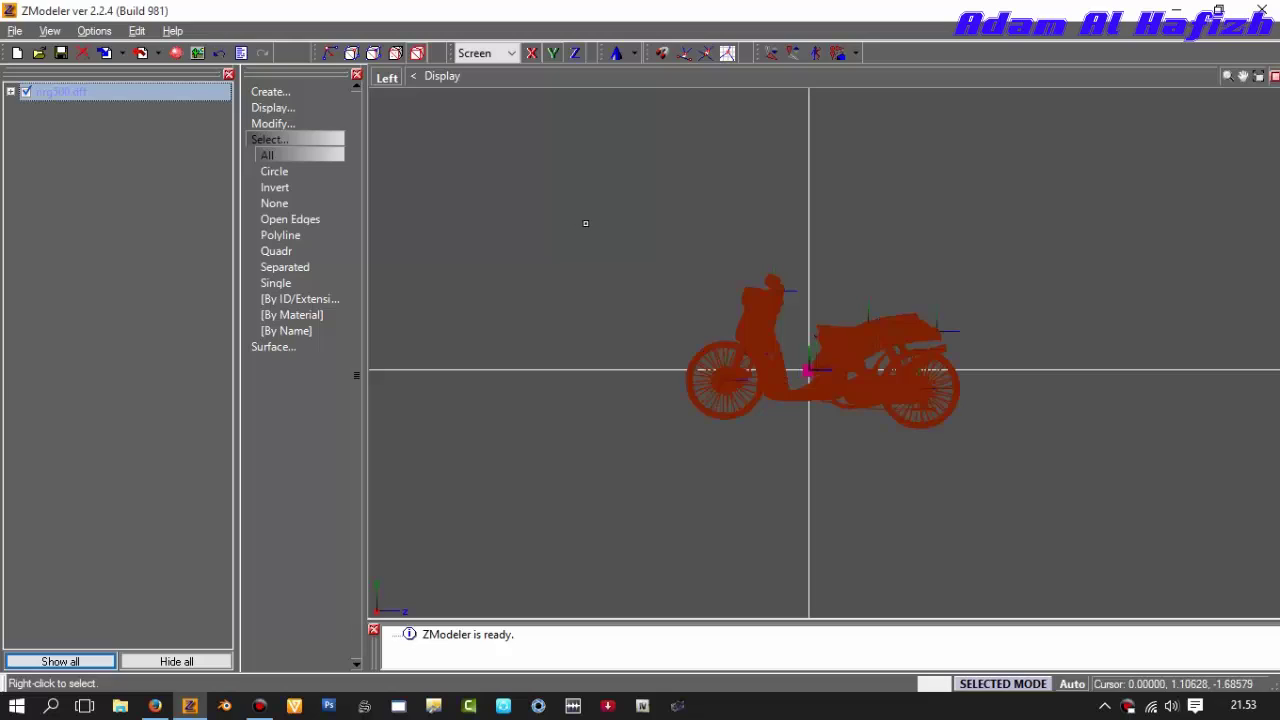
click(273, 123)
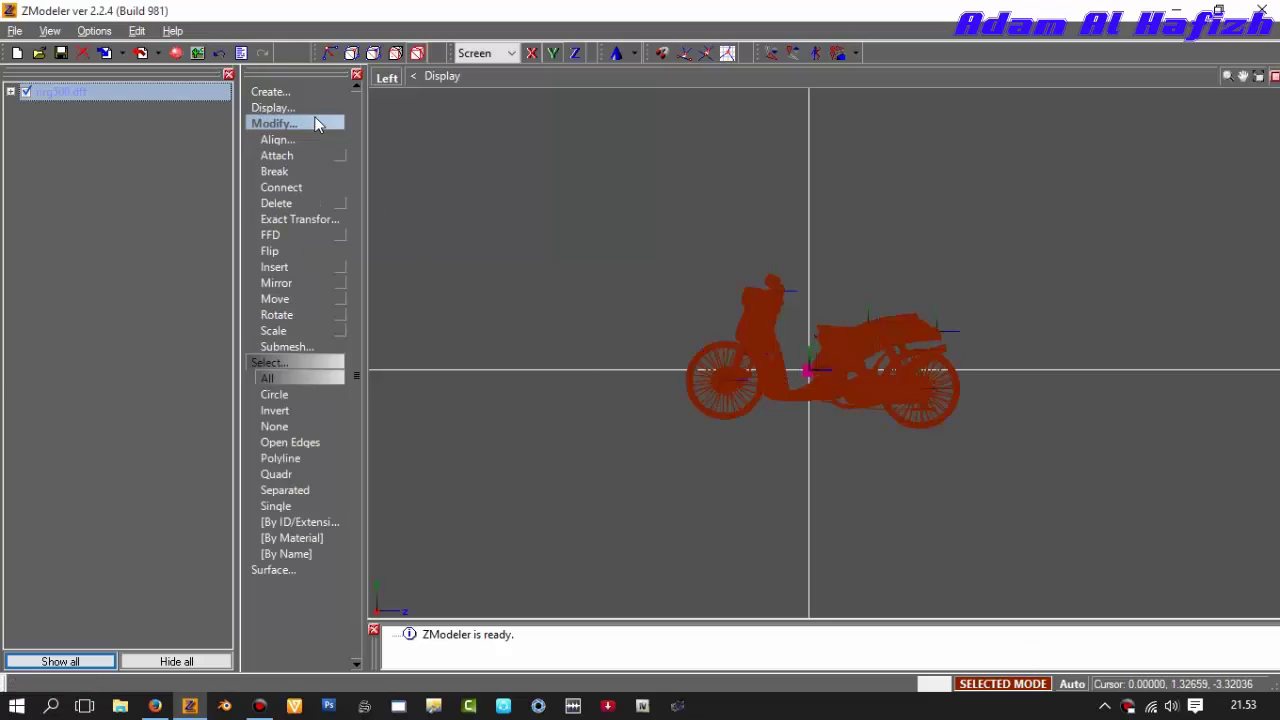
click(280, 313)
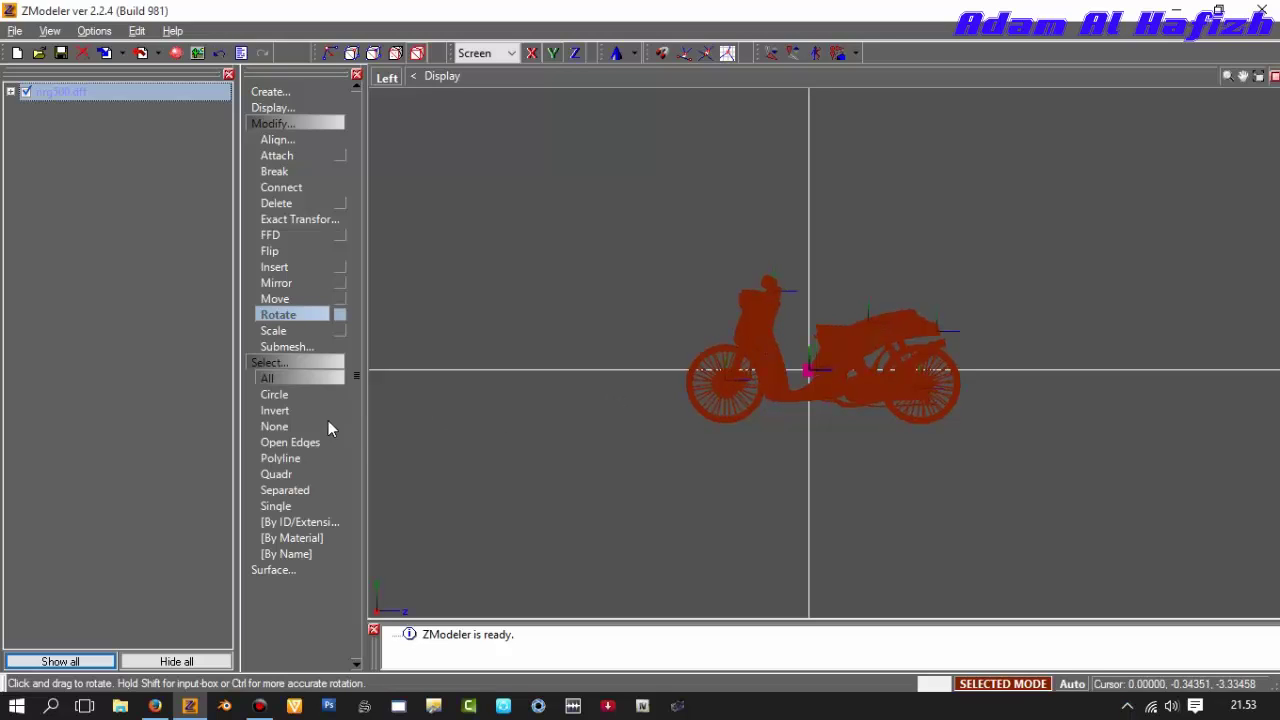
click(319, 363)
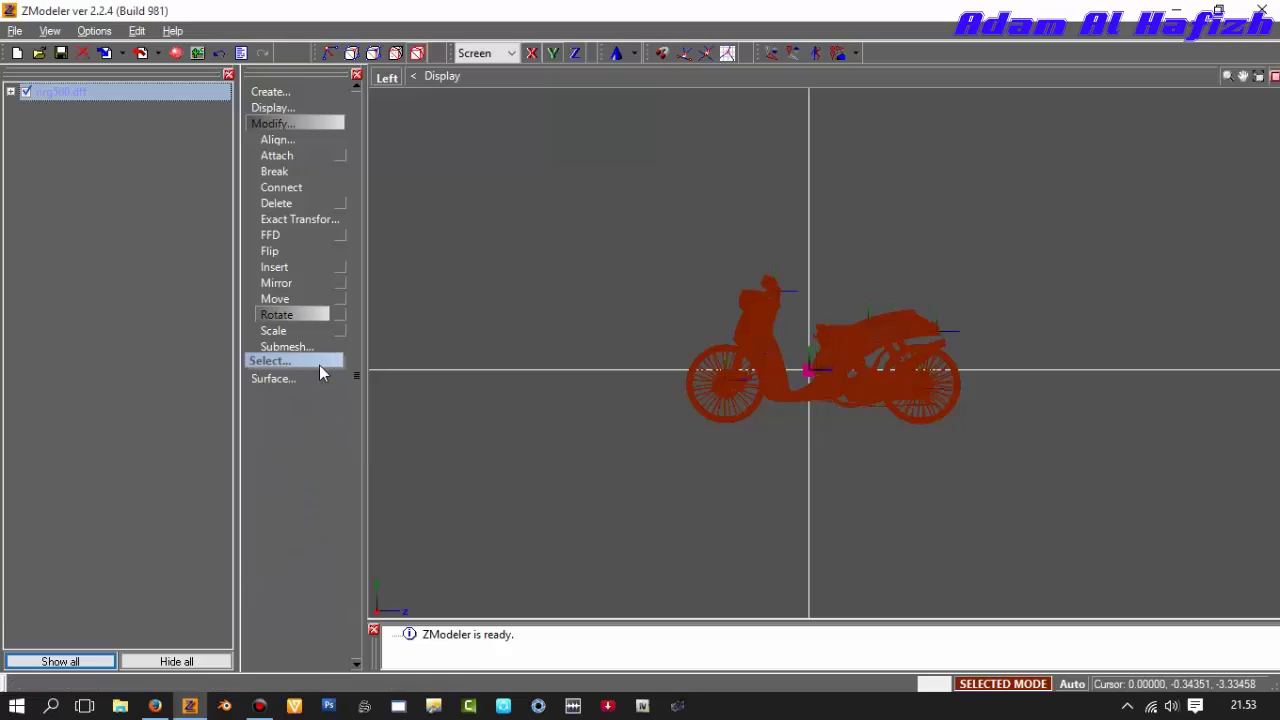
- Create a copy of the entire selected scooter model in the Left view
click(284, 123)
click(286, 92)
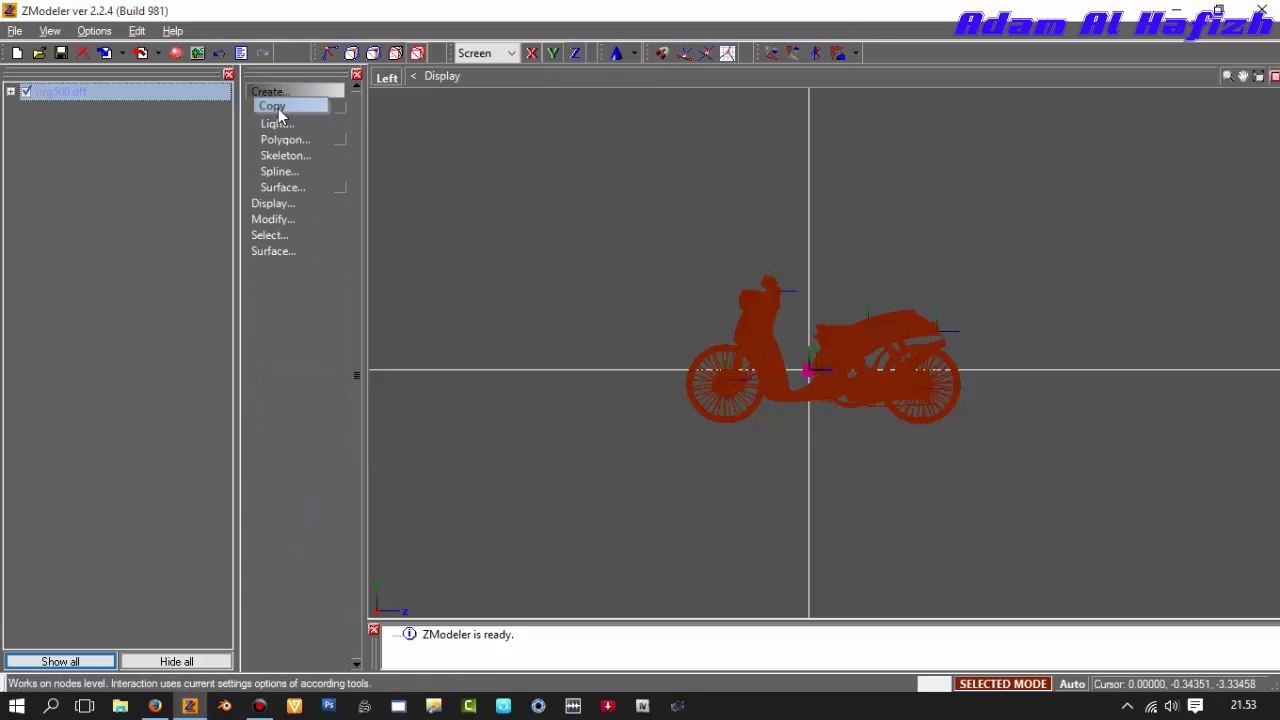
click(278, 108)
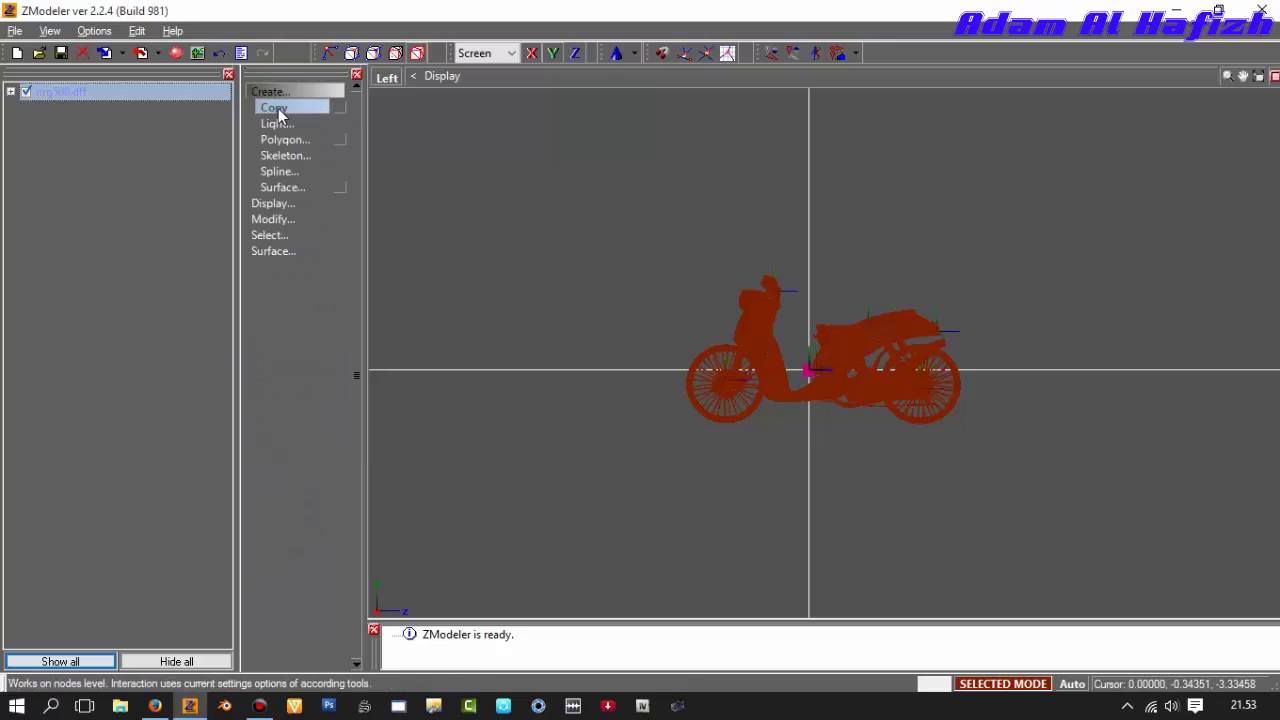
click(672, 217)
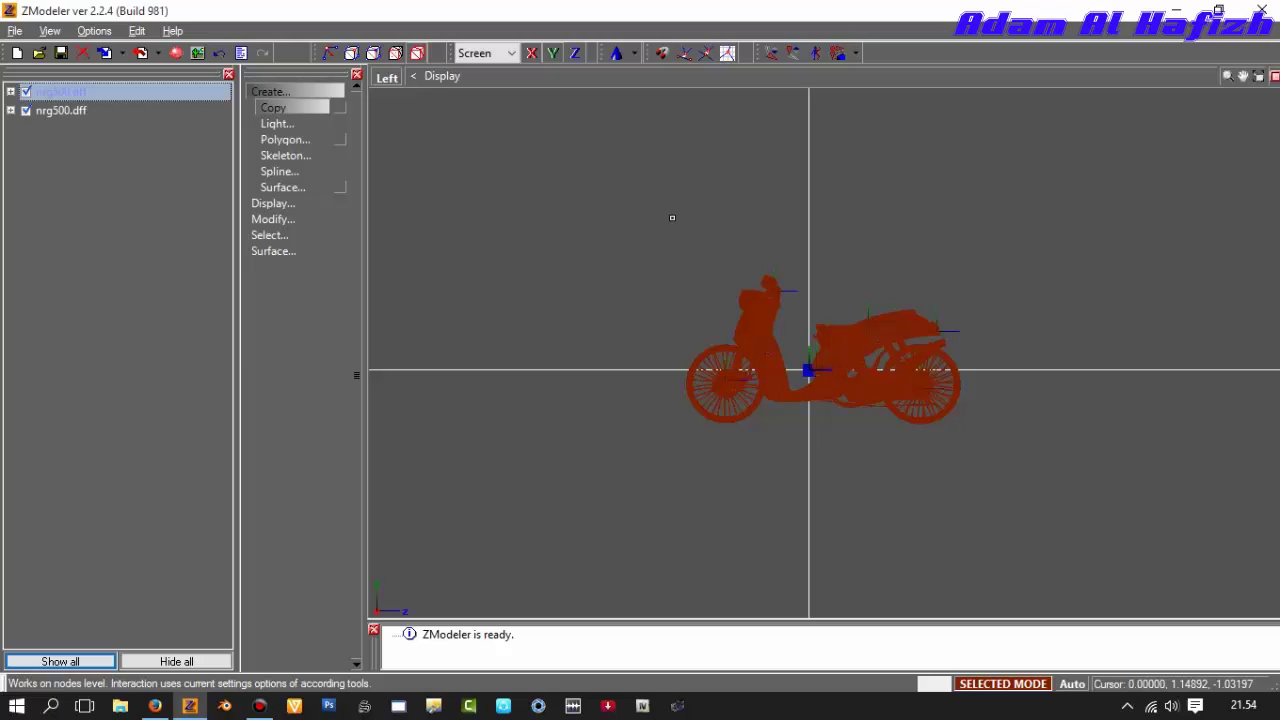
- Mirror one of the two overlapping scooters vertically in the Left view so that it is upside down
click(299, 223)
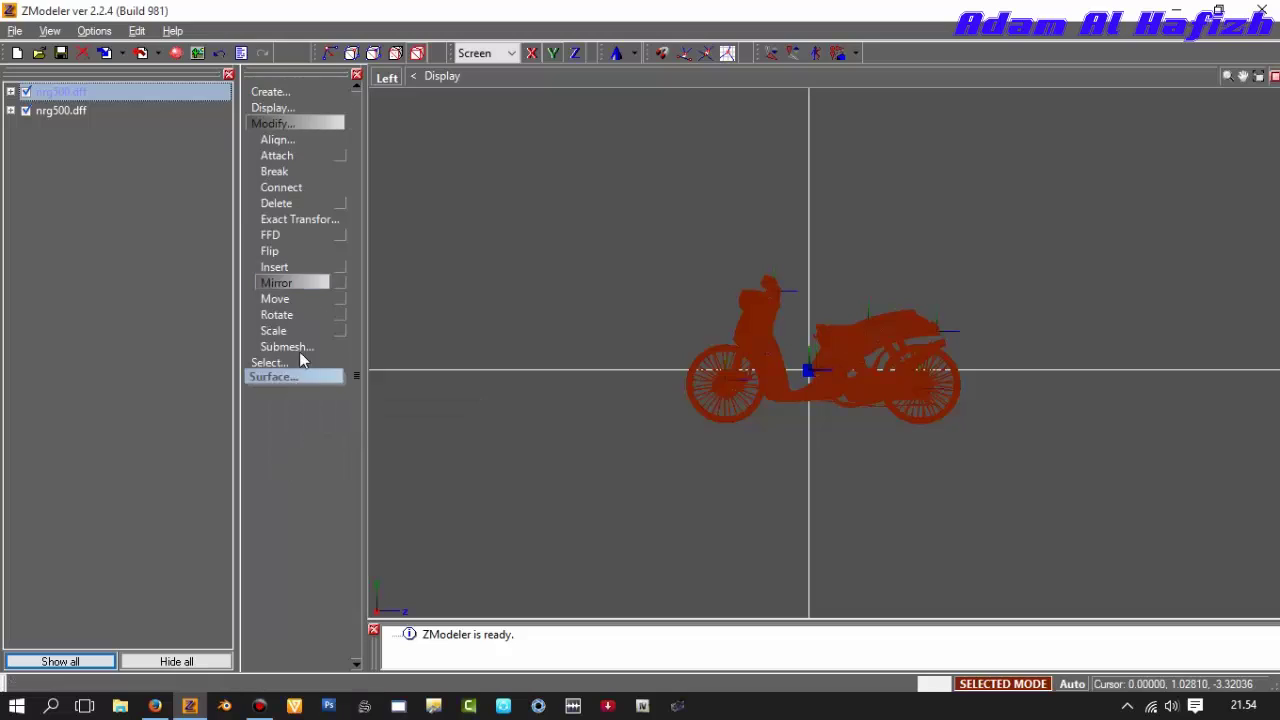
click(279, 285)
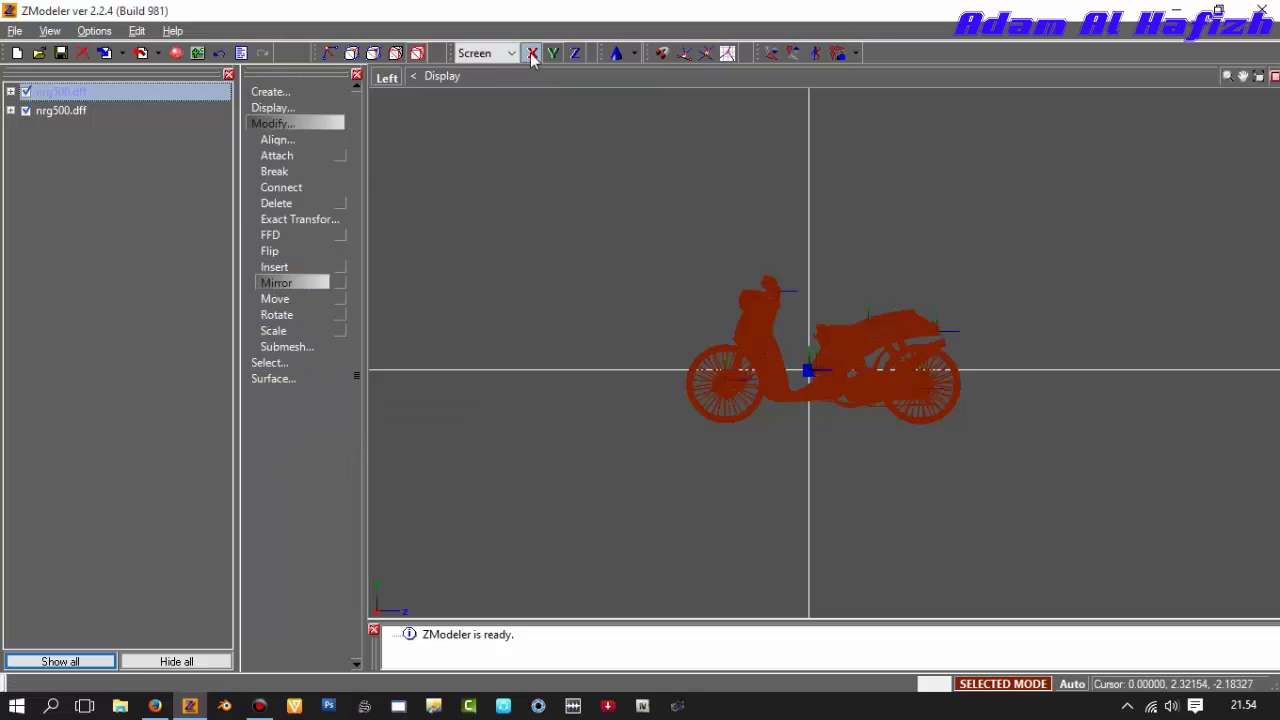
click(617, 378)
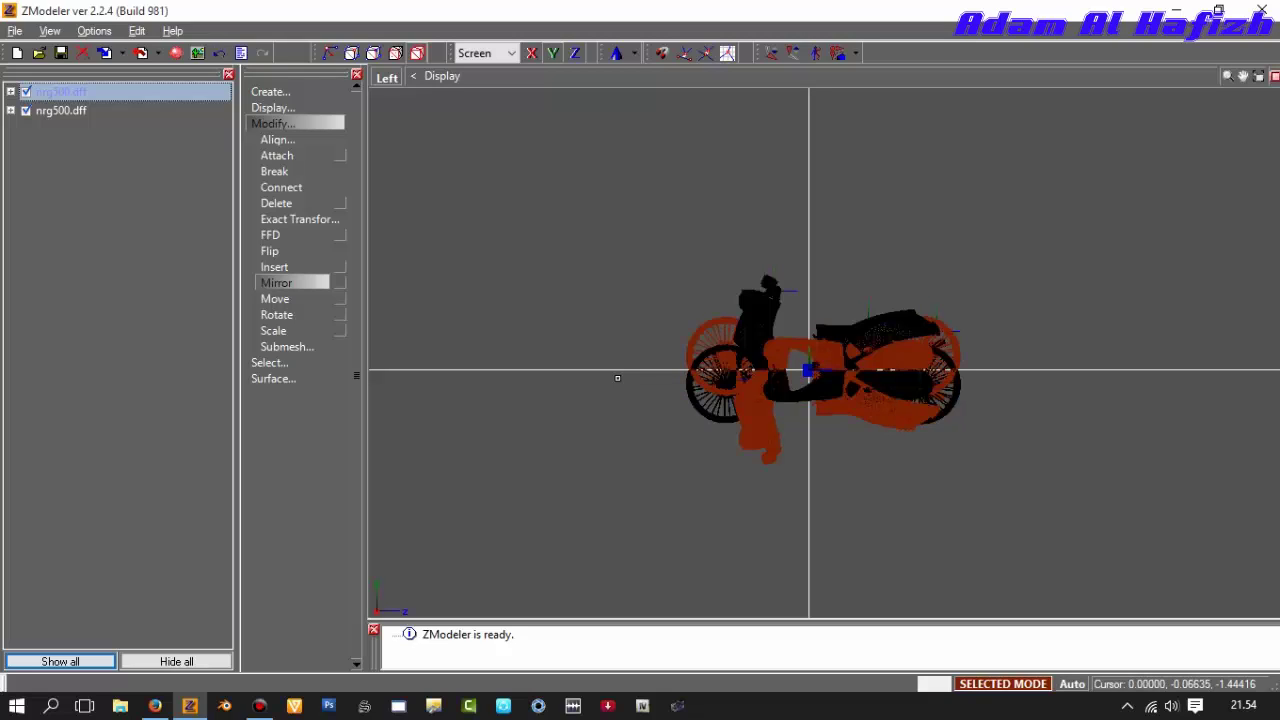
- Move the mirrored scooter straight down until its wheels sit just below the upright one, and check the placement in 3D
click(313, 300)
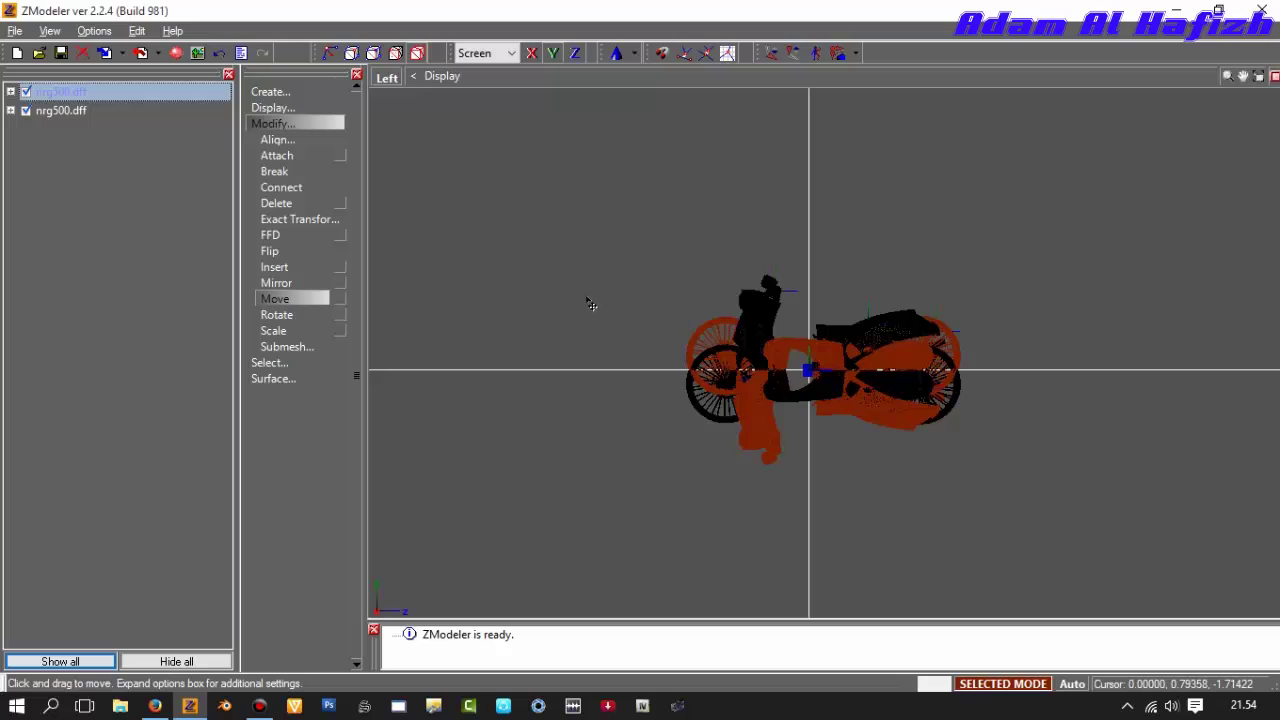
drag(590, 303, 618, 388)
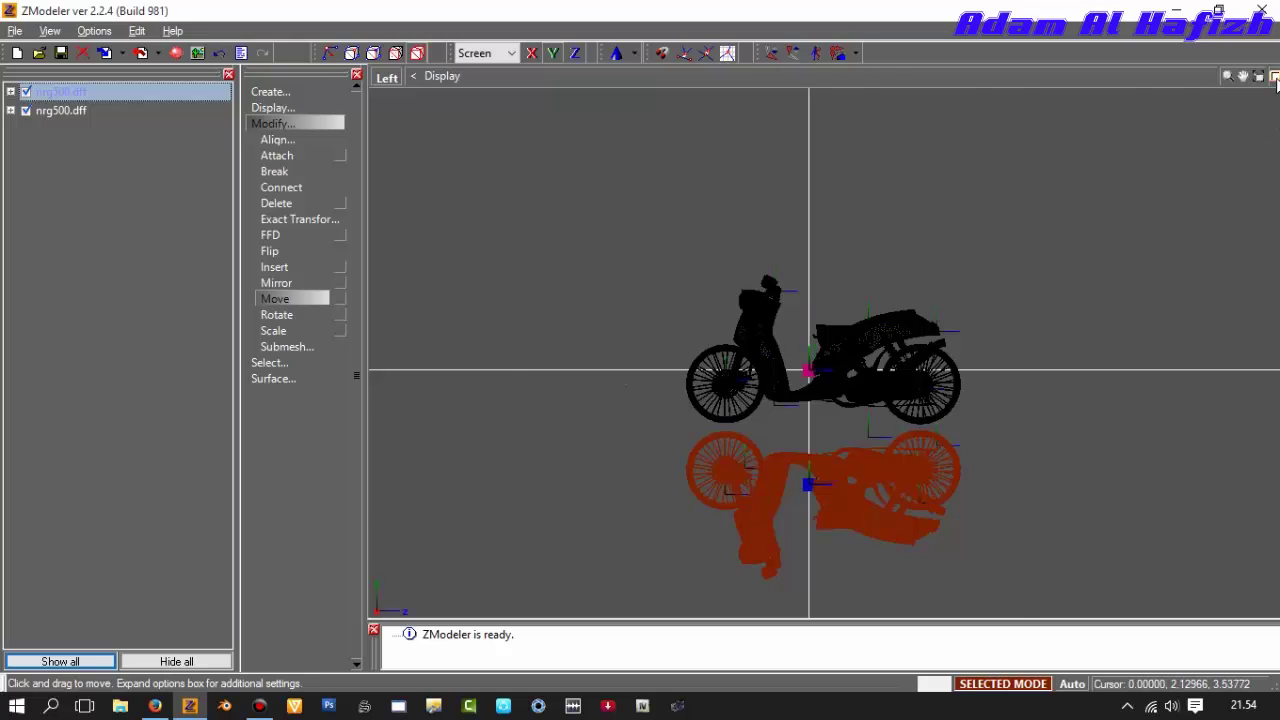
click(1275, 78)
click(1275, 319)
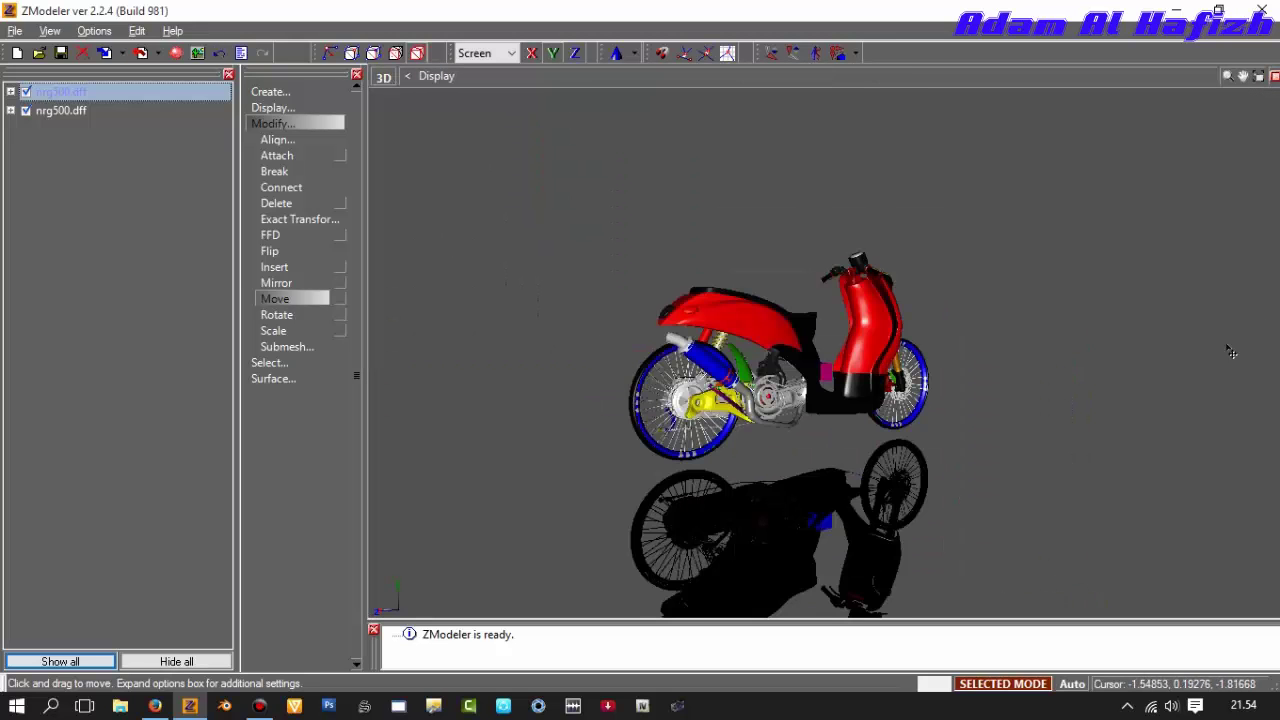
middle_drag(1229, 349, 1050, 375)
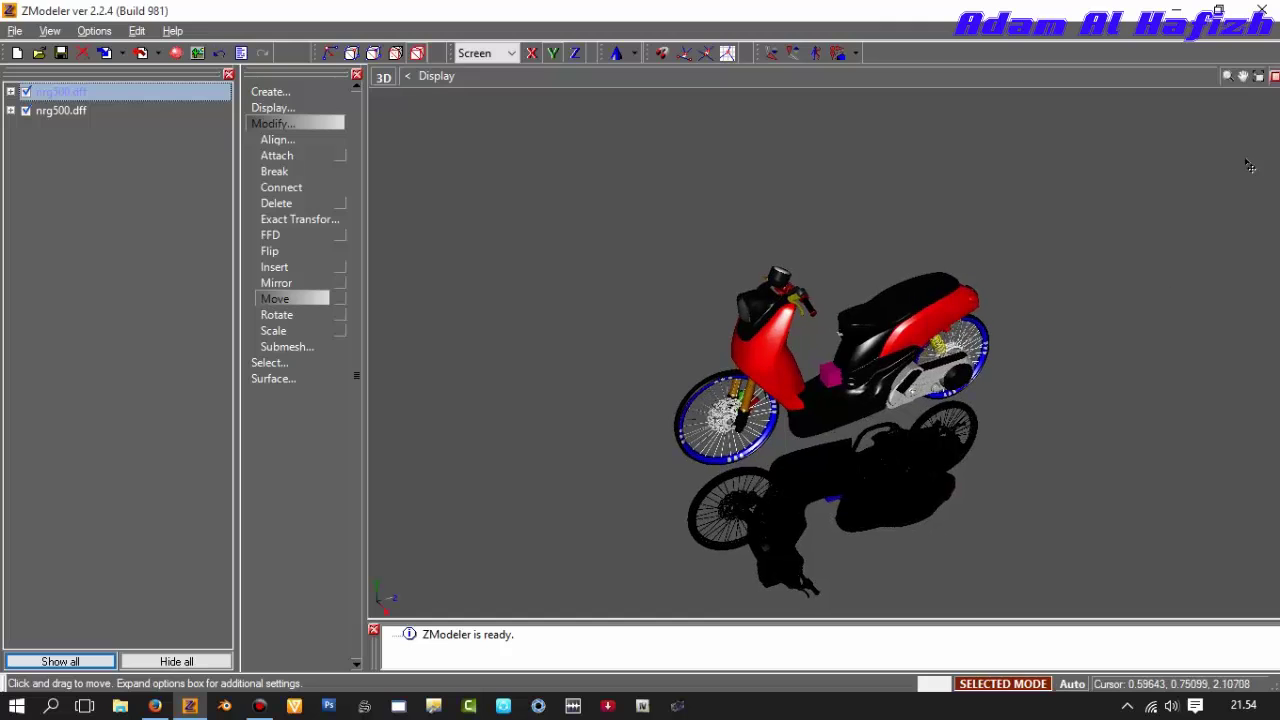
click(1274, 78)
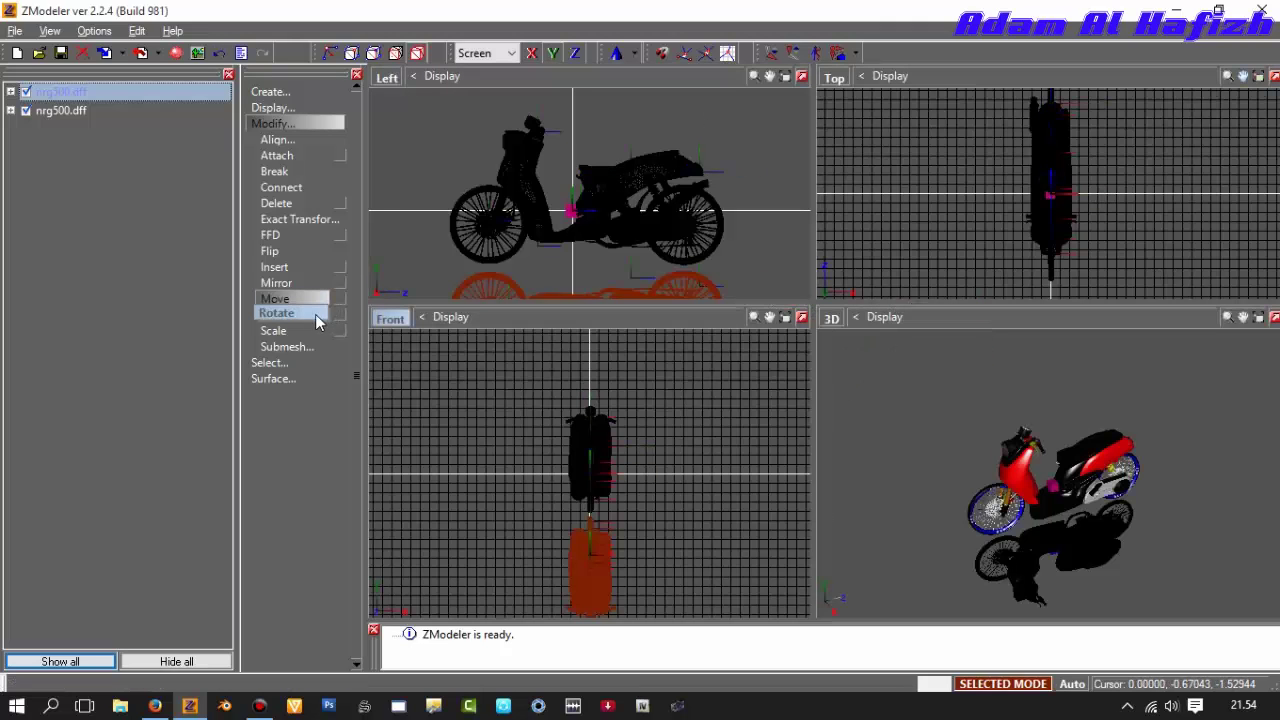
- Flip the faces of the mirrored scooter, recalculate its normals, and inspect its shading in the 3D view
click(294, 251)
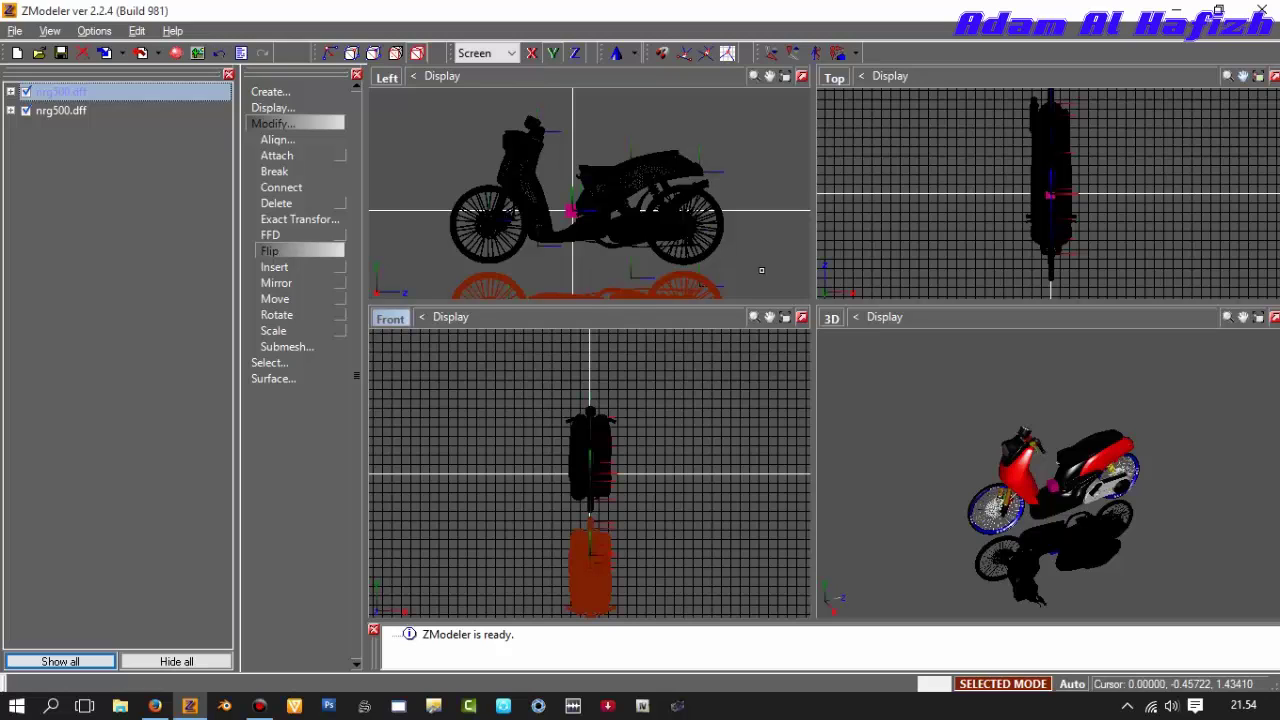
middle_drag(1053, 484, 1048, 441)
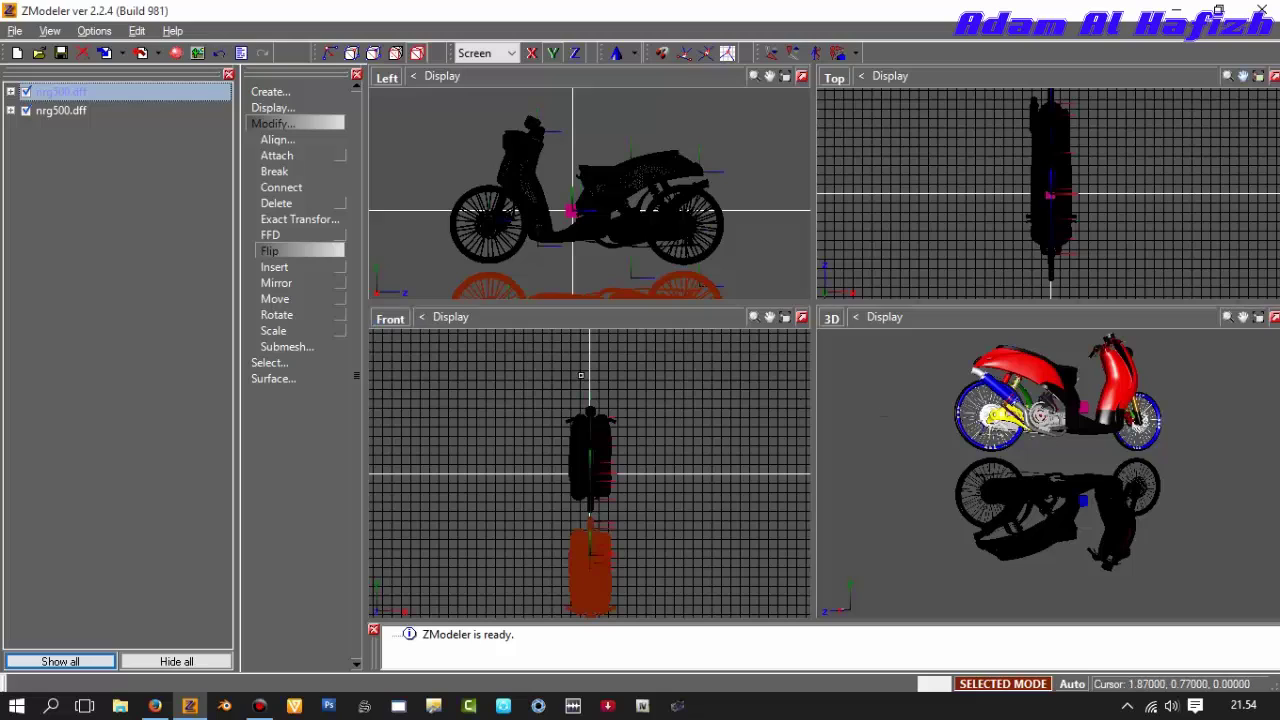
click(299, 376)
click(303, 410)
click(292, 426)
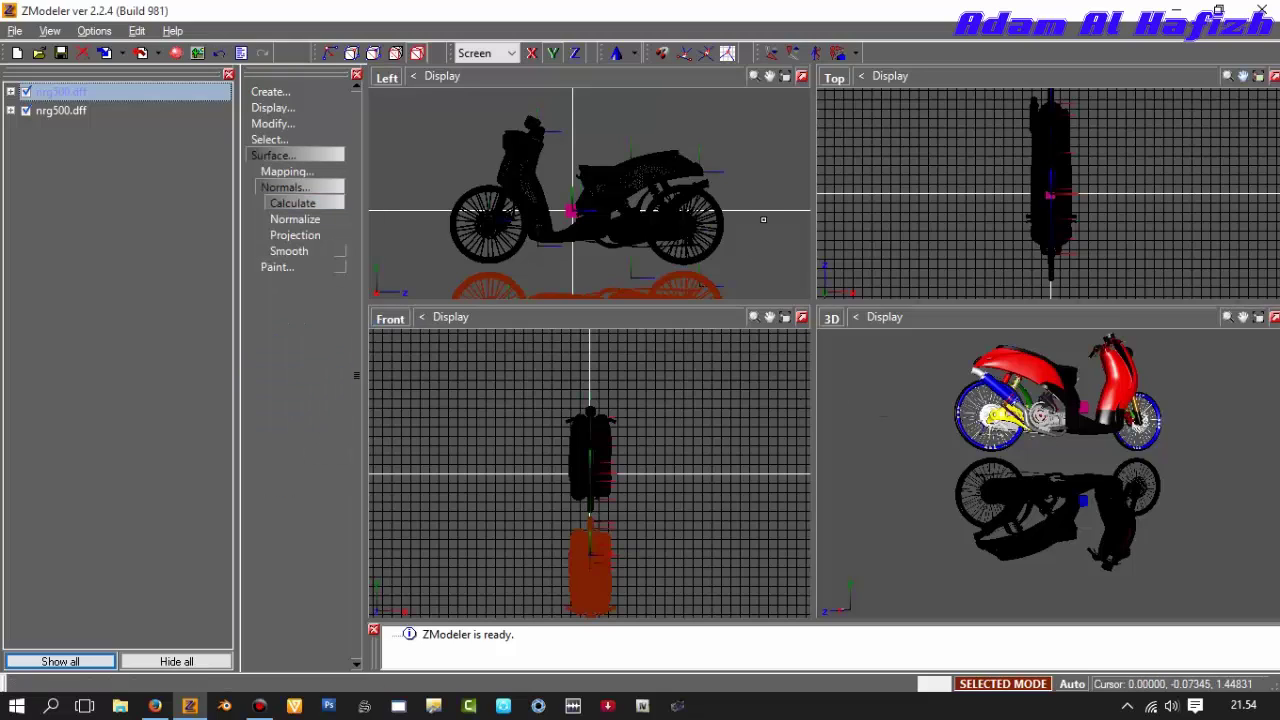
click(1149, 342)
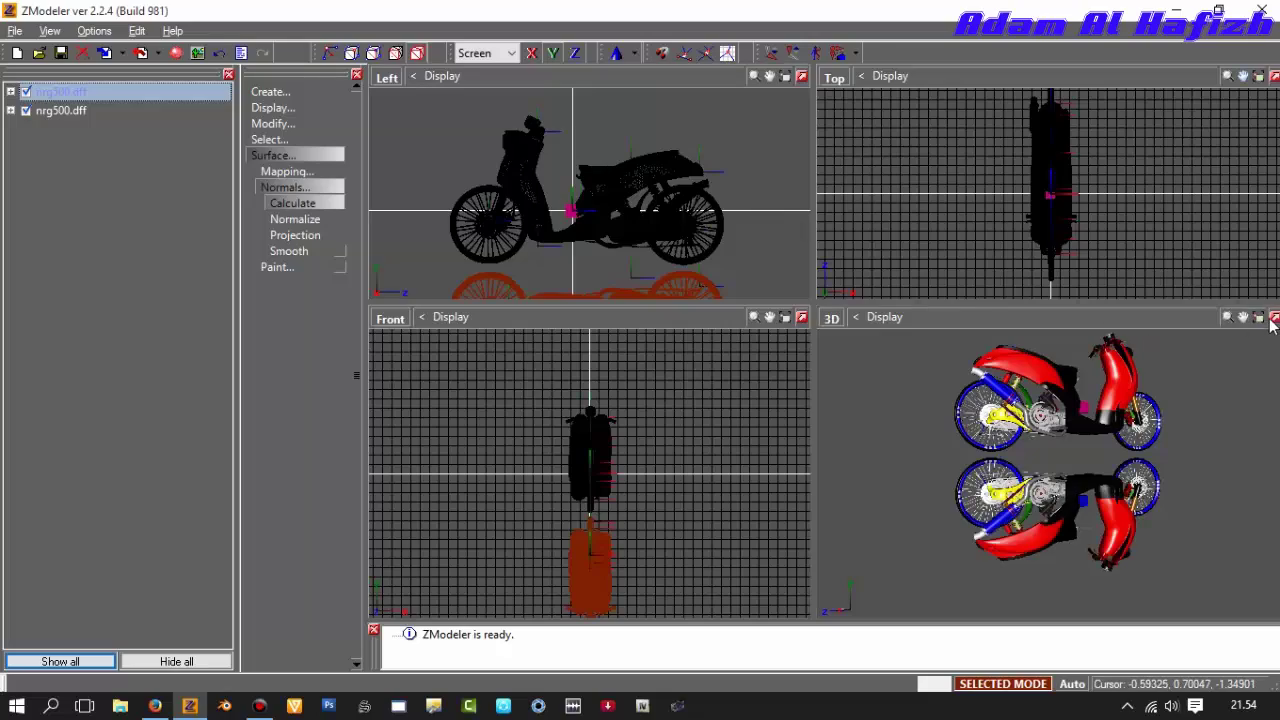
click(1273, 318)
right_drag(1257, 328, 1236, 276)
scroll(997, 389, up, 2)
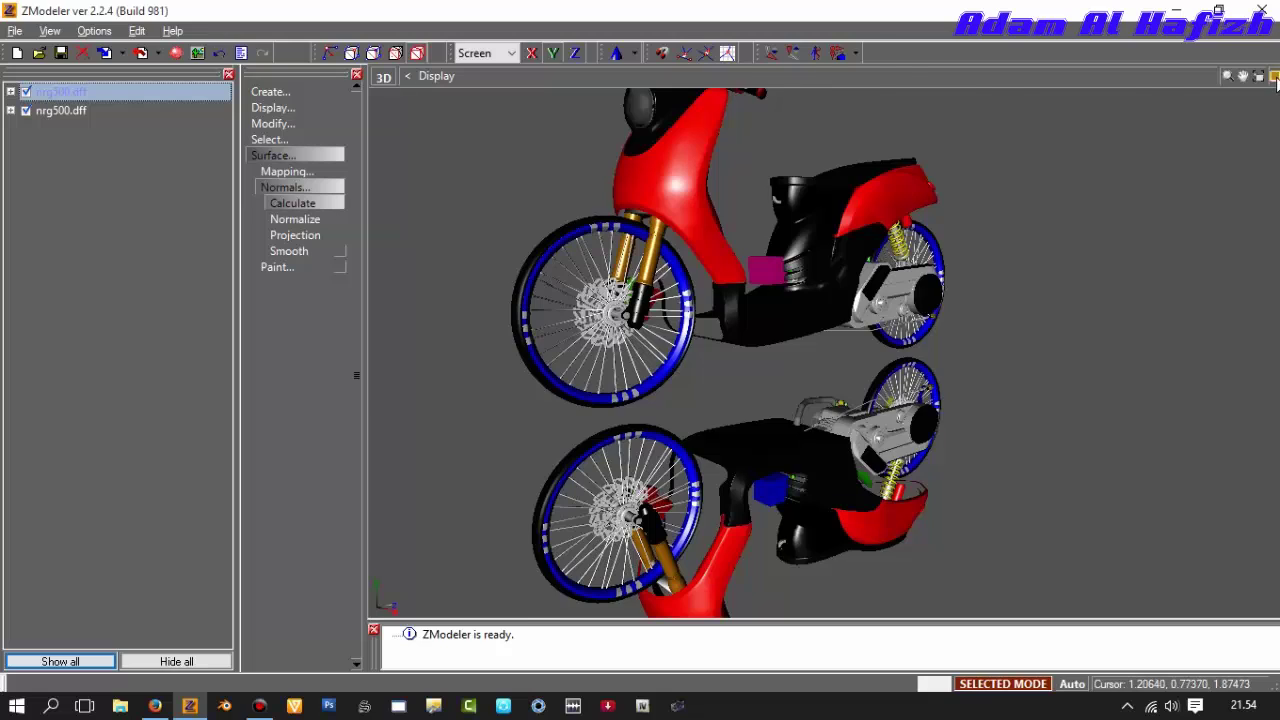
click(1274, 77)
- Clear the selection from all objects in the enlarged Left view
click(803, 80)
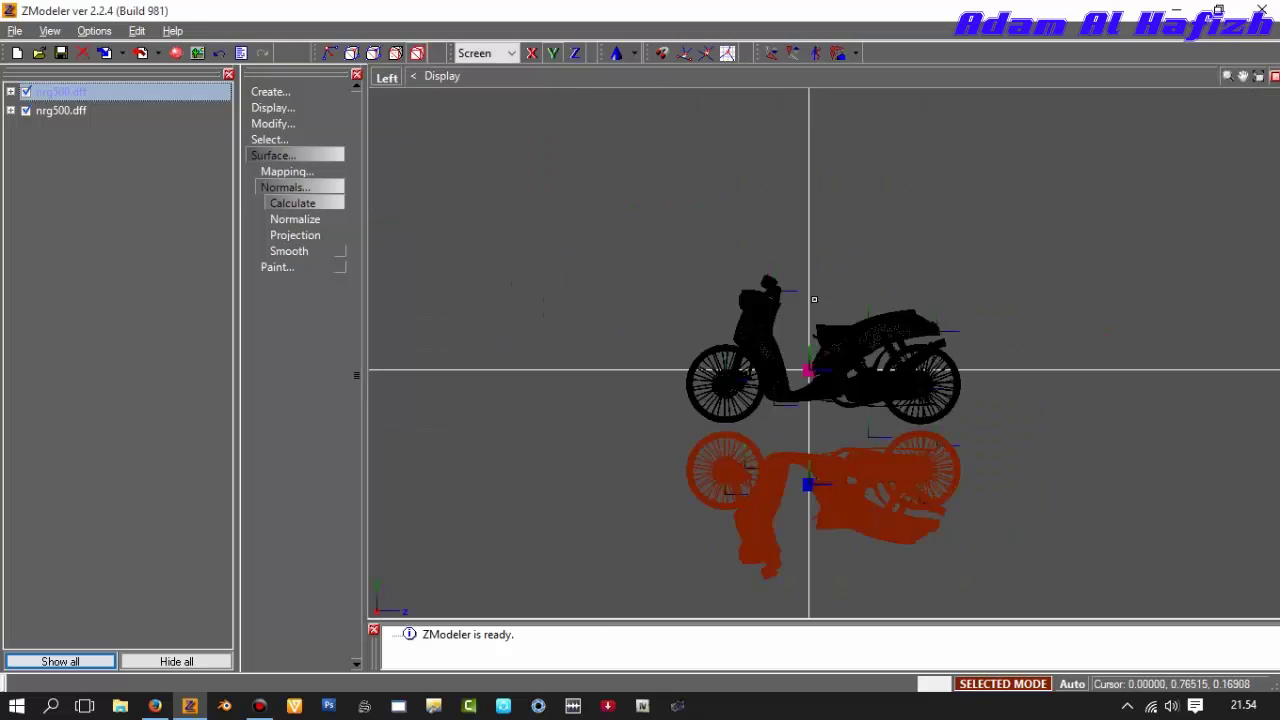
click(300, 155)
click(285, 139)
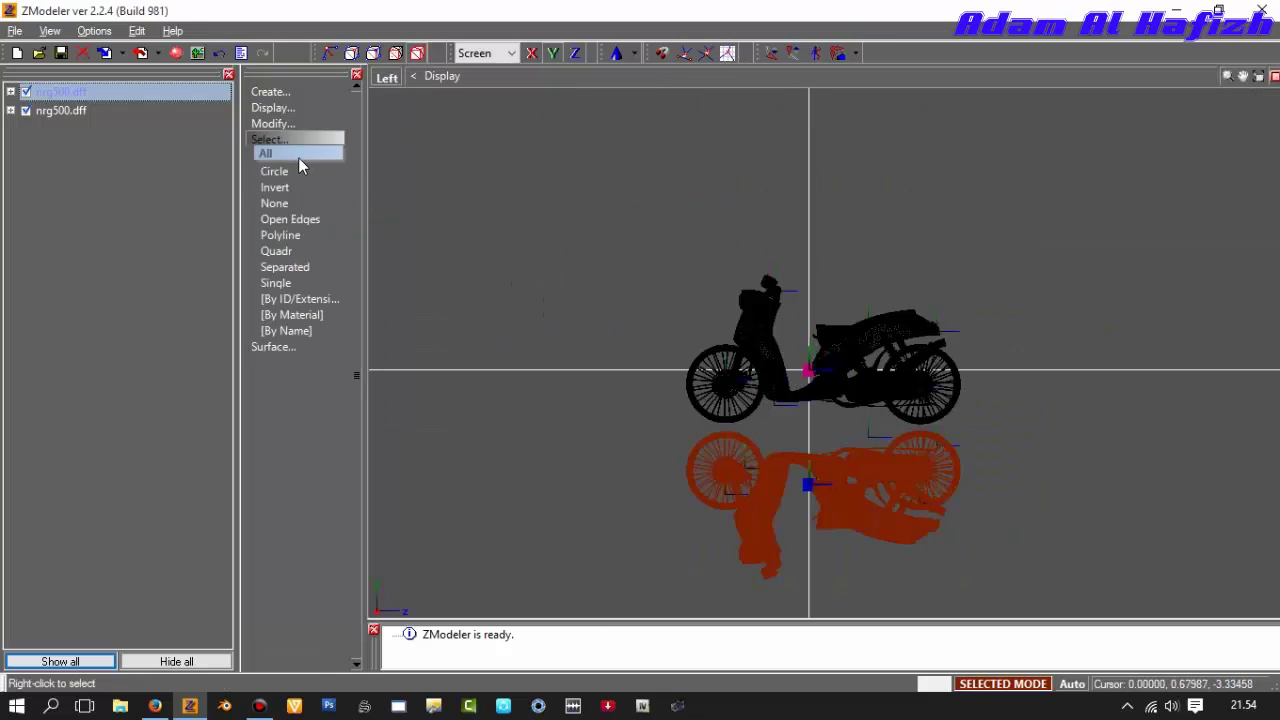
right_click(500, 205)
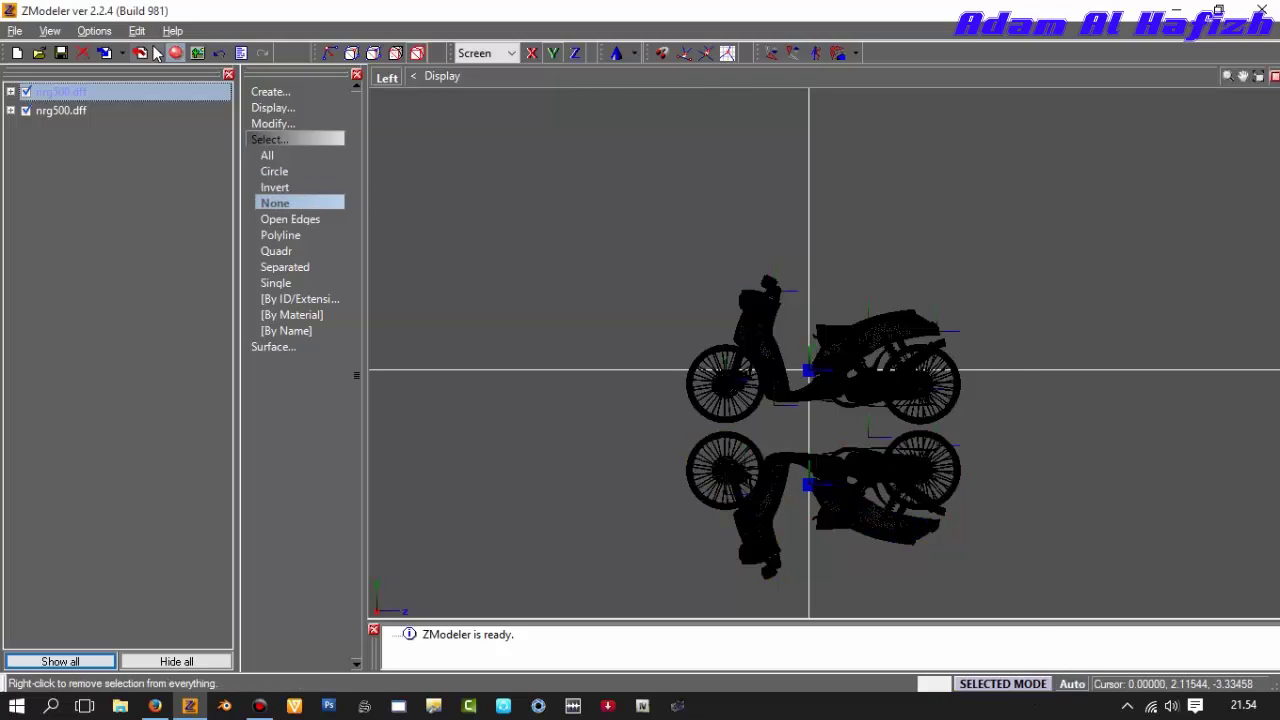
- Draw a cylinder primitive in the Left view above and ahead of the scooters, about 1.23 in radius and 0.28 high
click(633, 53)
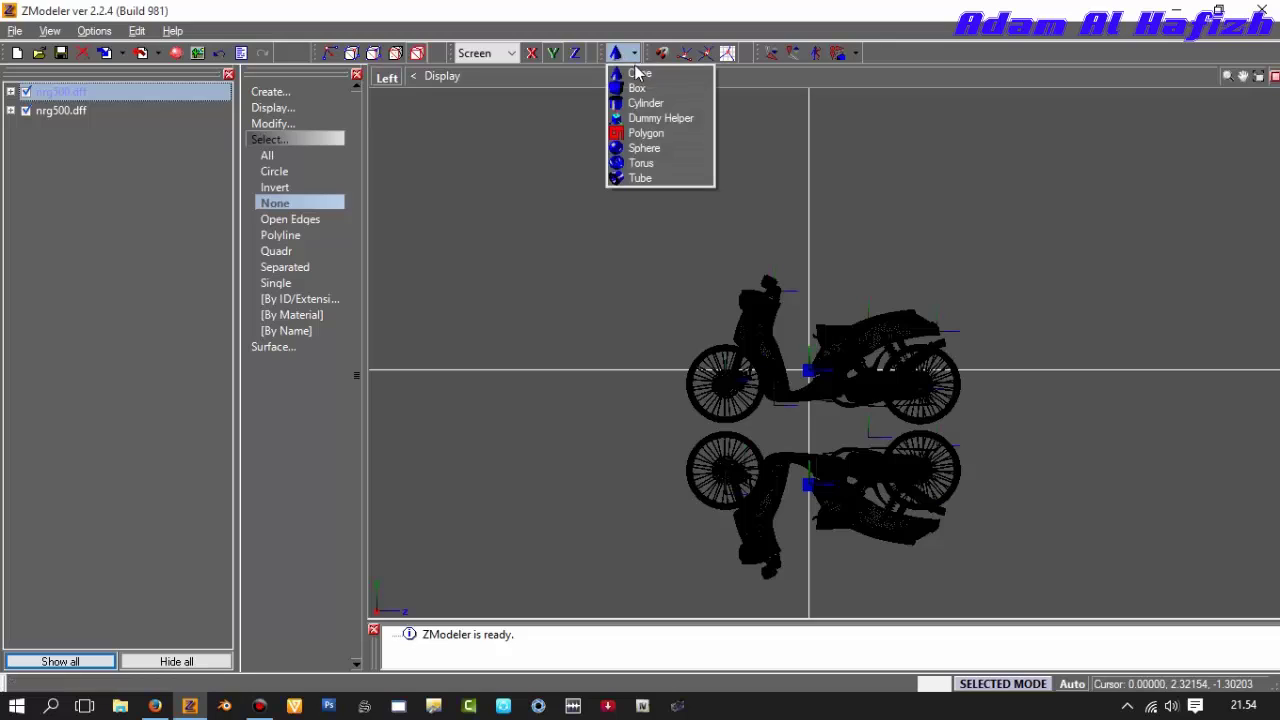
click(641, 104)
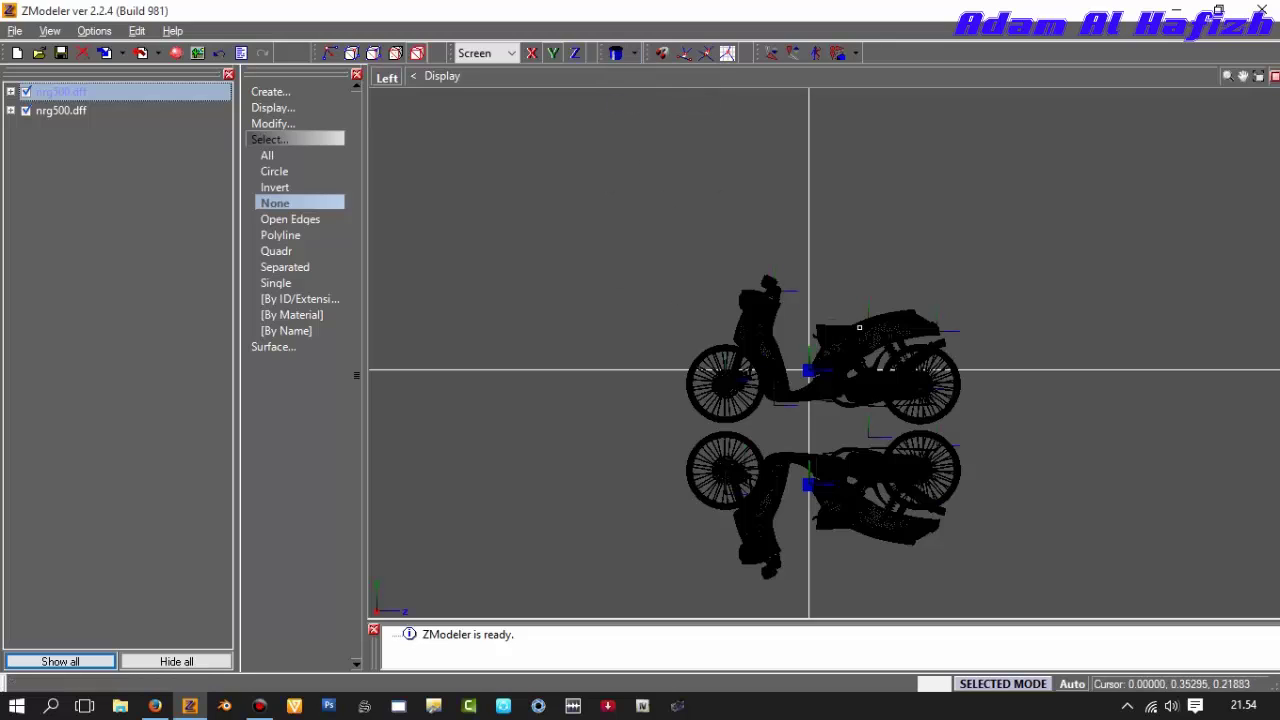
click(301, 138)
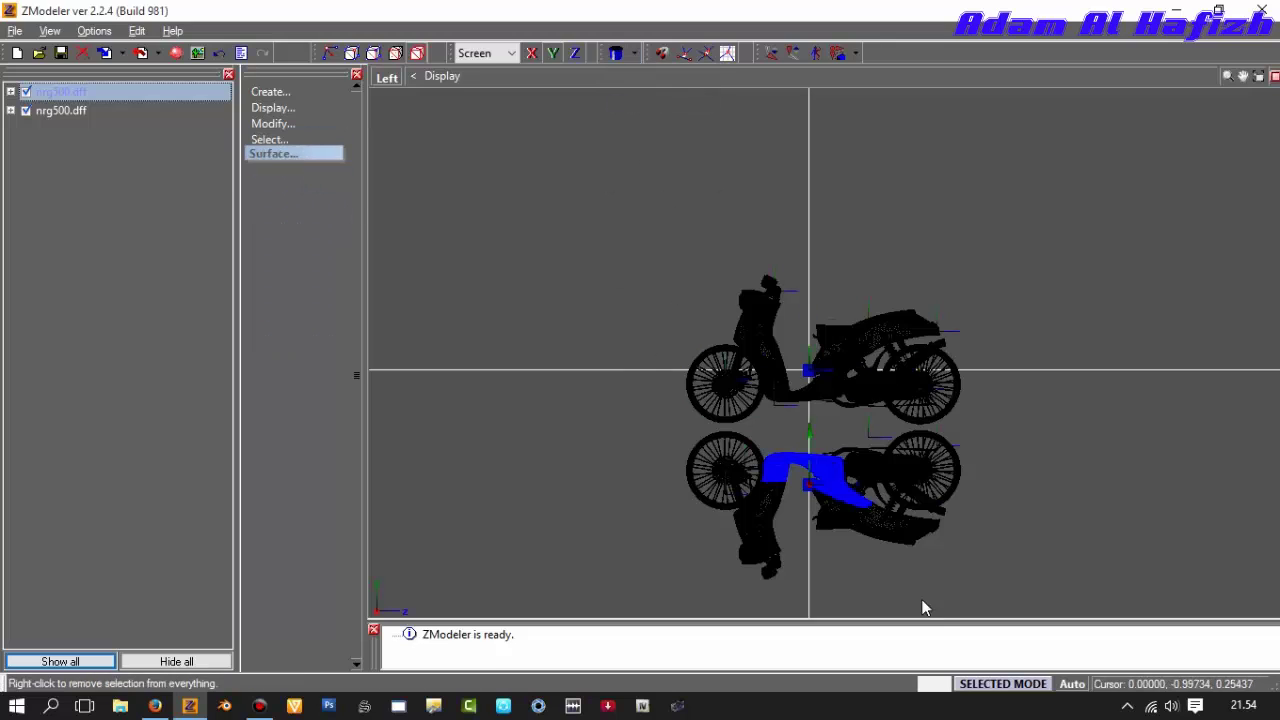
click(614, 55)
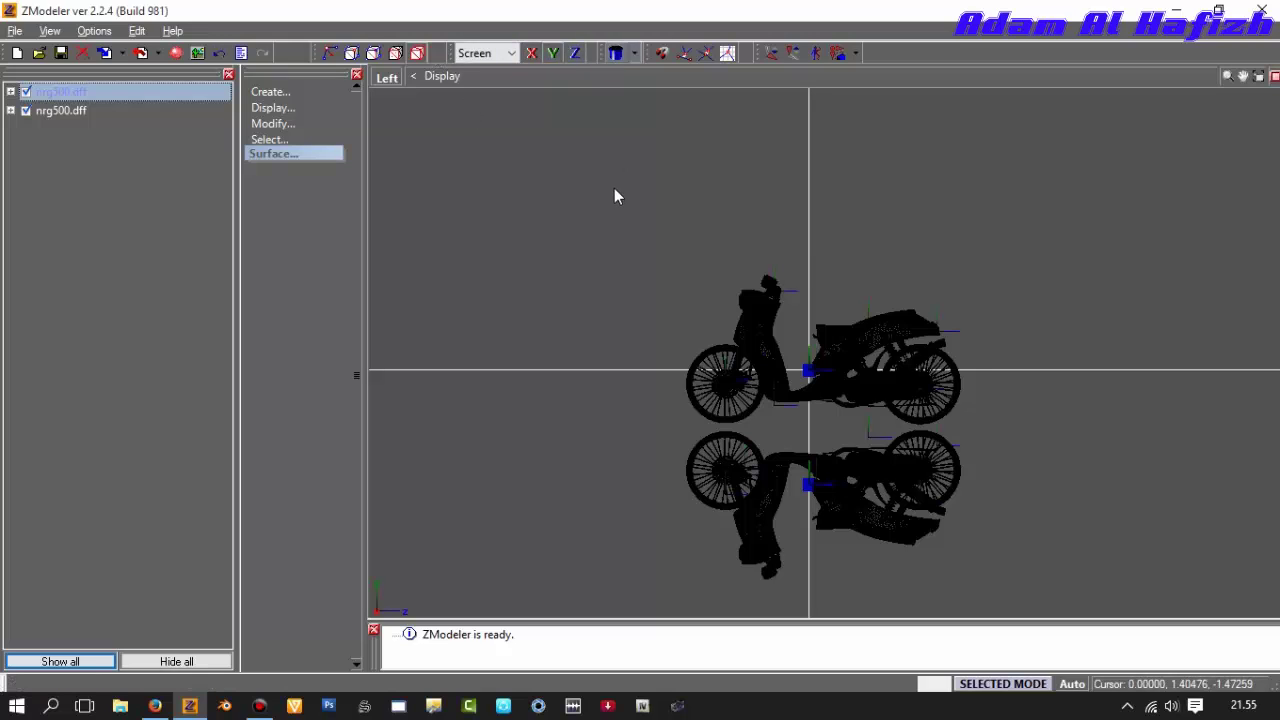
drag(612, 186, 778, 200)
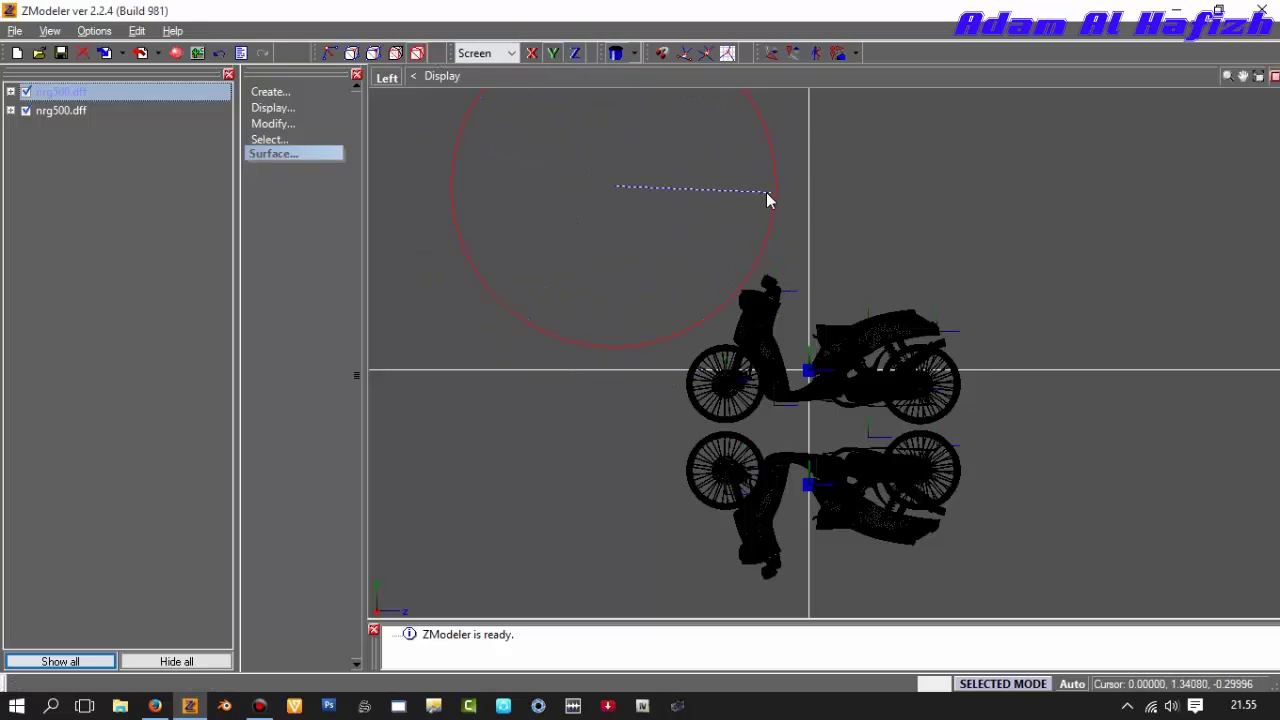
click(650, 186)
- Raise the cylinder's Cross Points for a rounder outline and create it as a solid, quad-based primitive
click(619, 377)
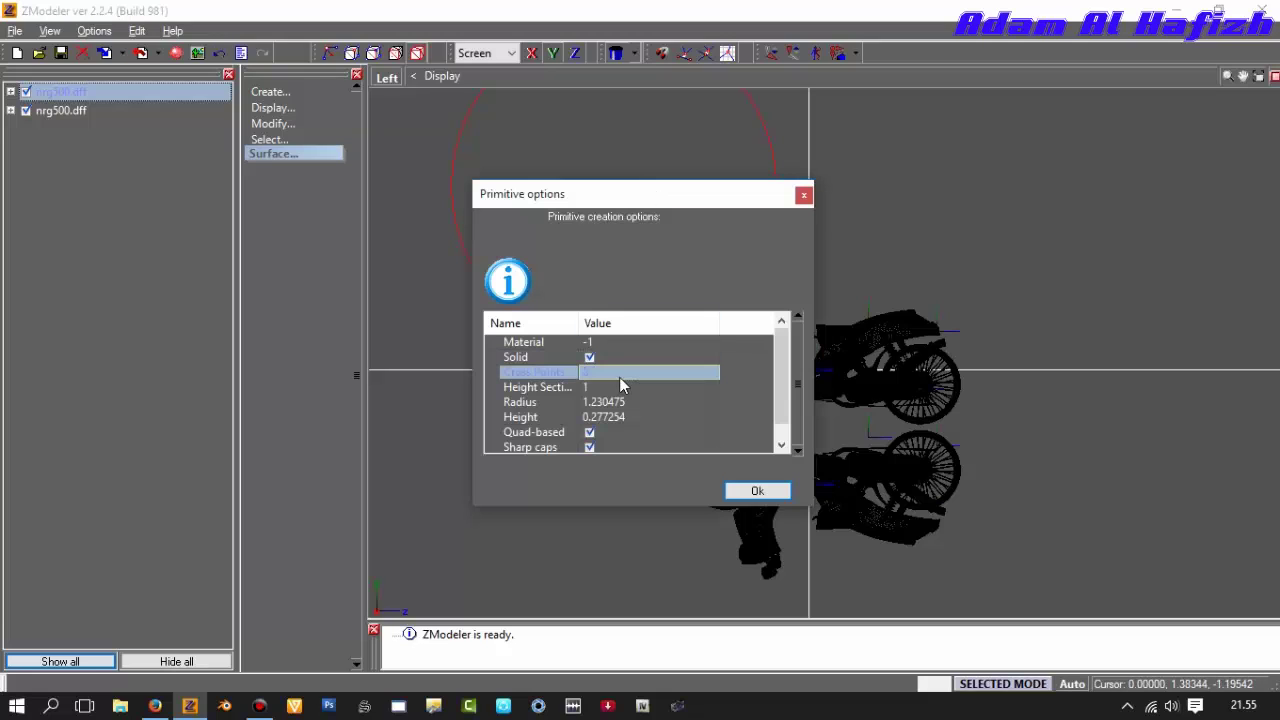
click(630, 372)
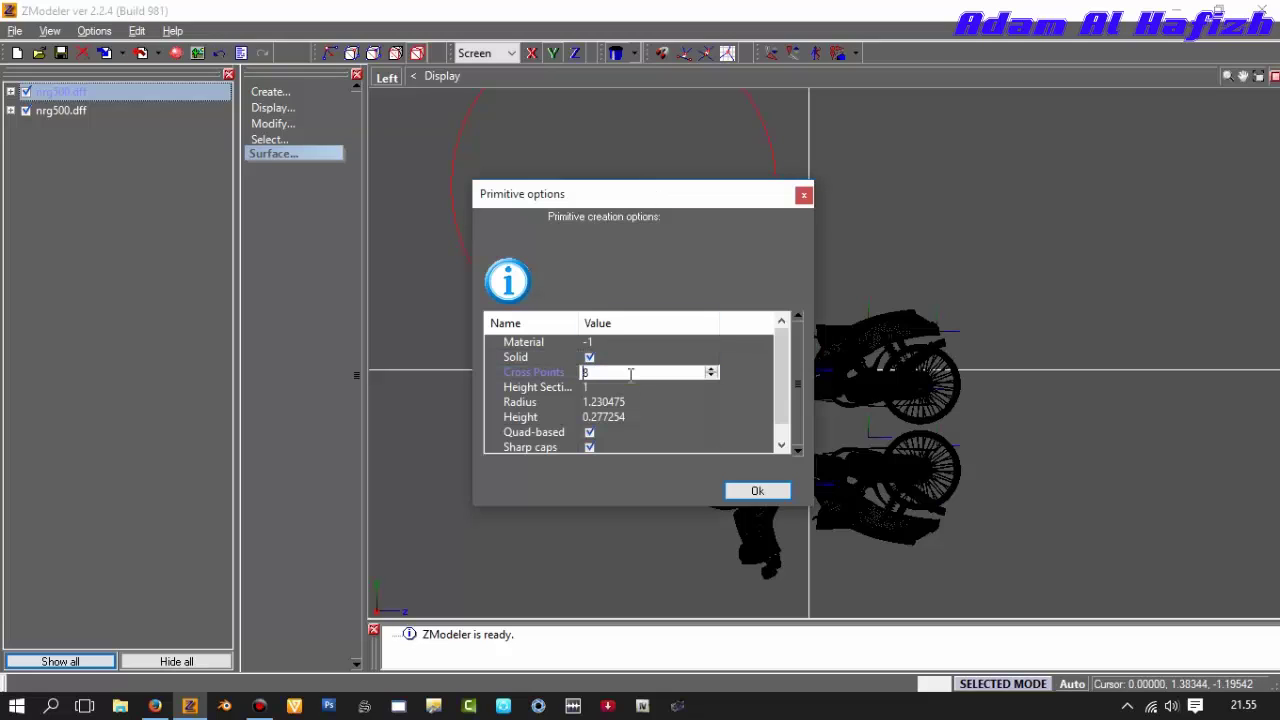
click(532, 360)
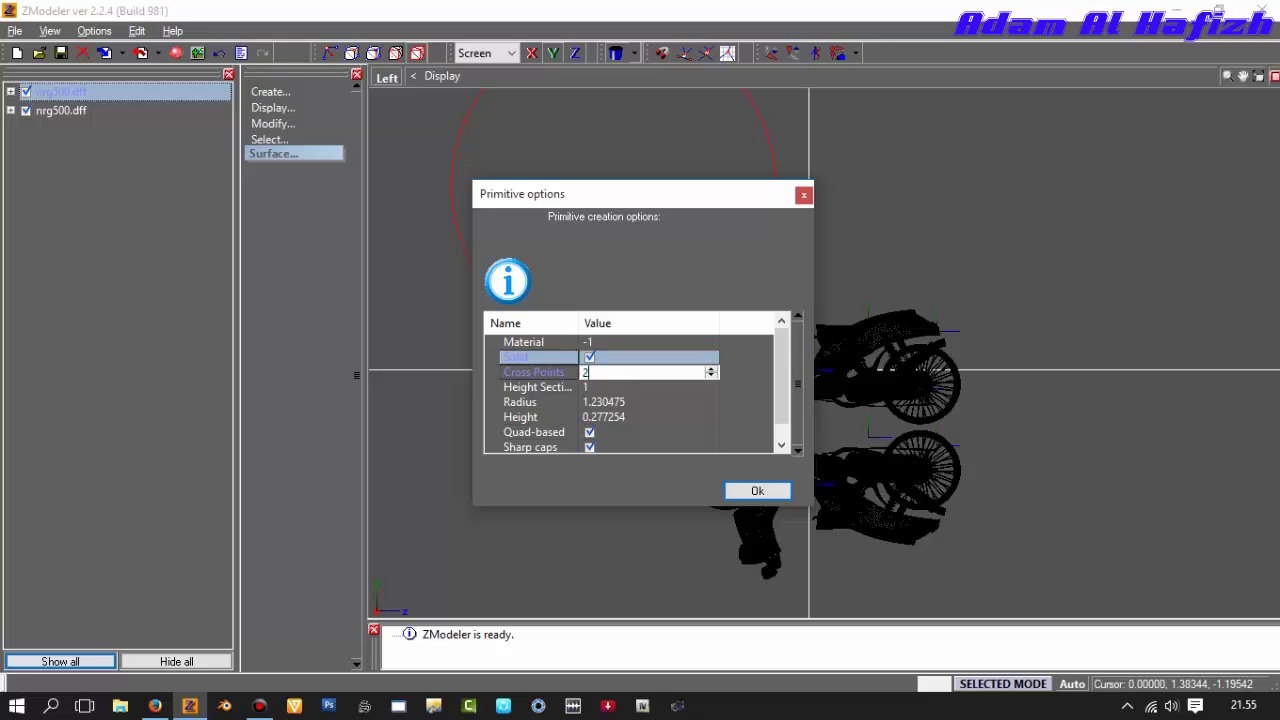
click(560, 432)
click(757, 490)
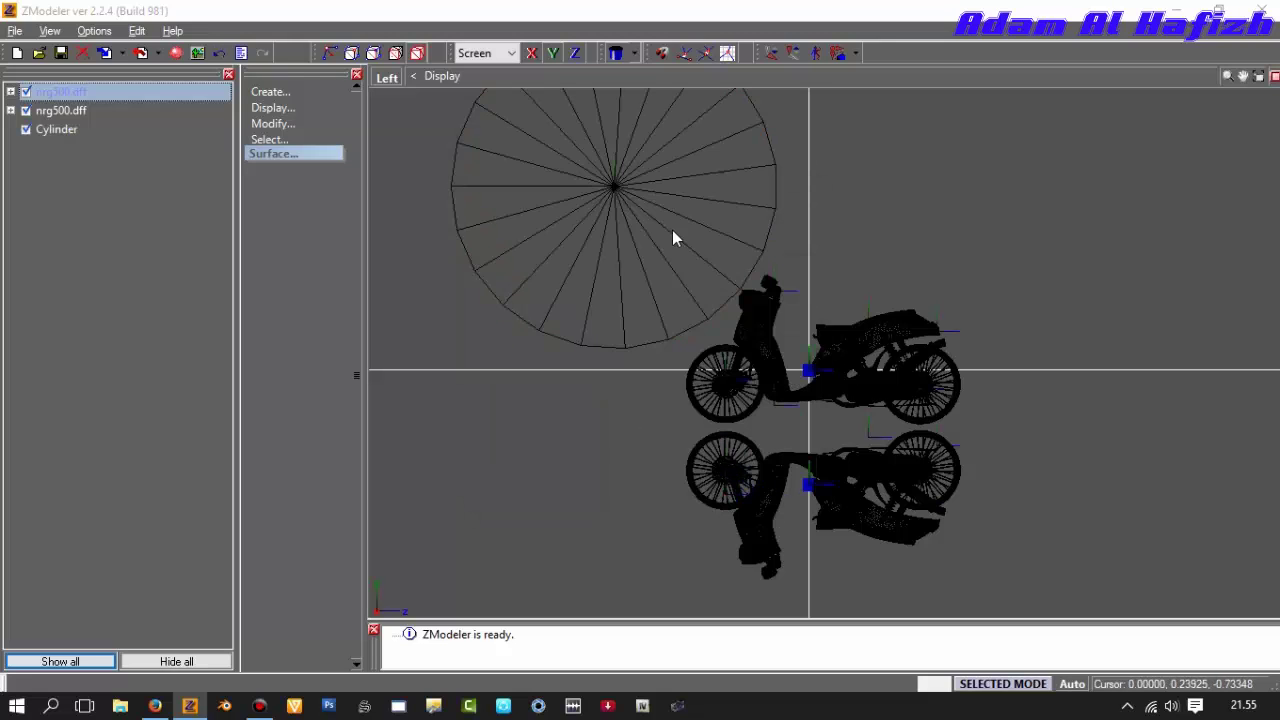
- Try to rotate the new cylinder in the Left view, and undo the rotation
click(285, 125)
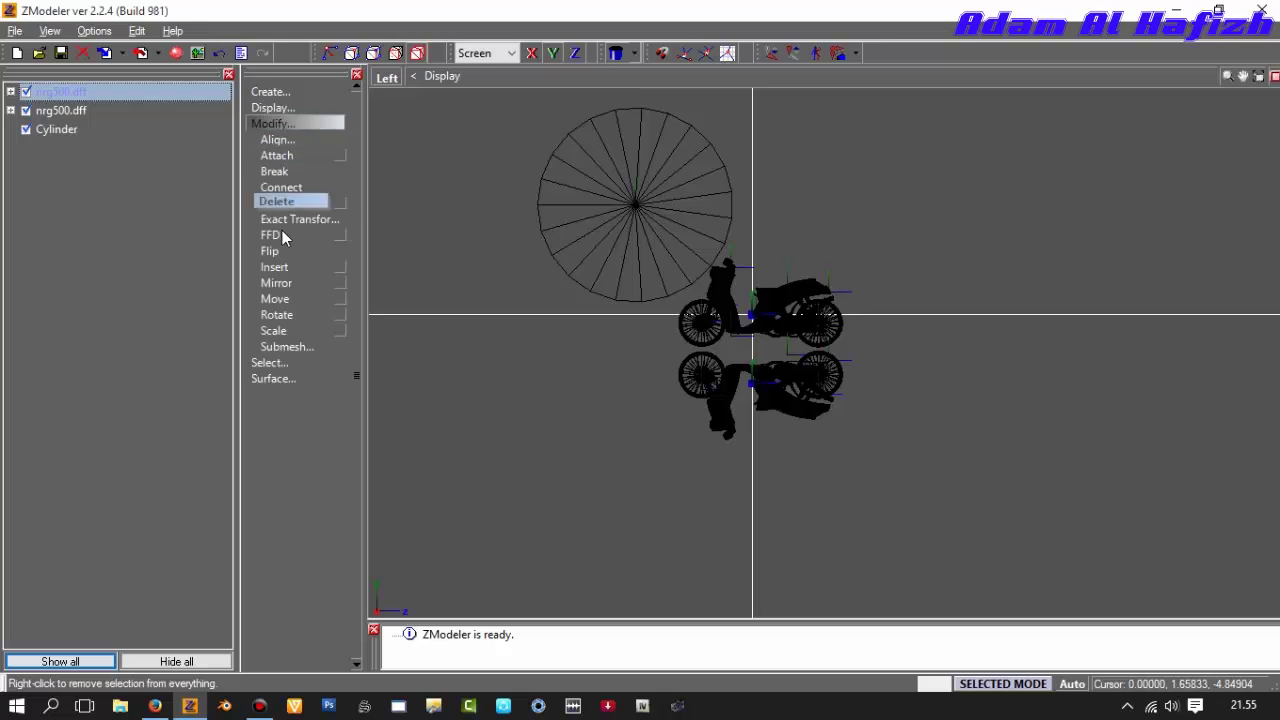
click(277, 314)
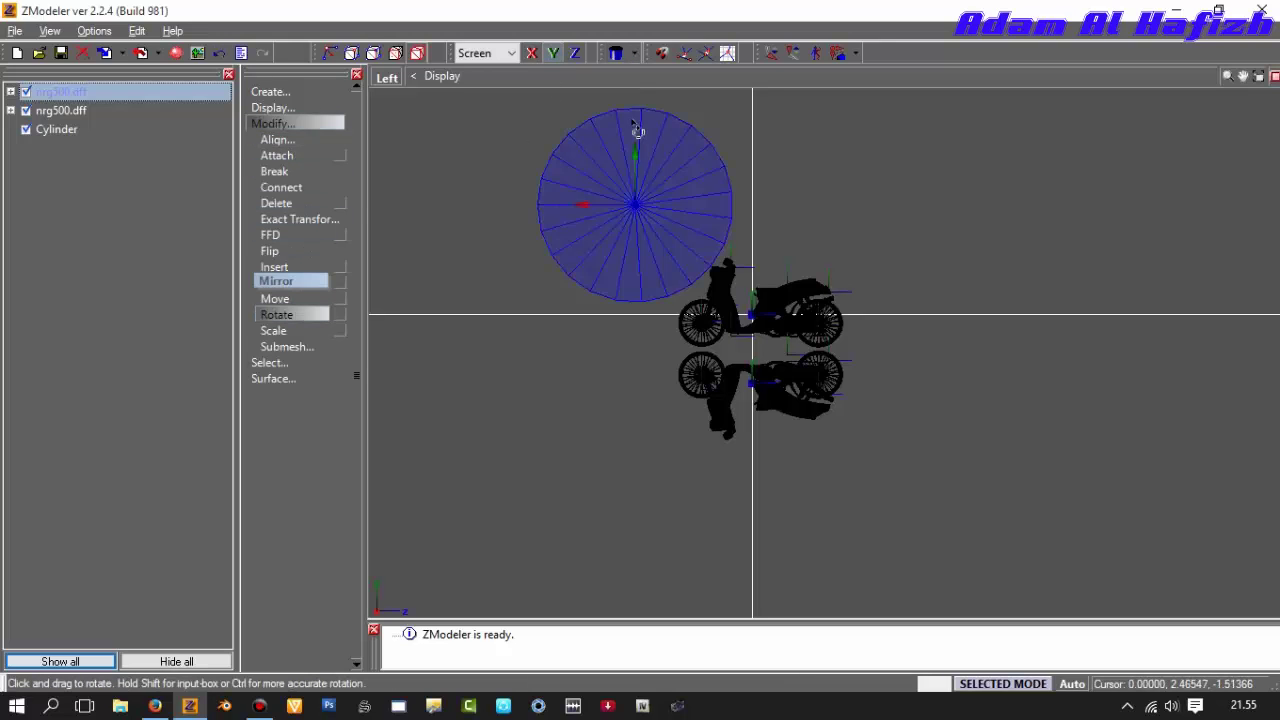
drag(600, 250, 597, 285)
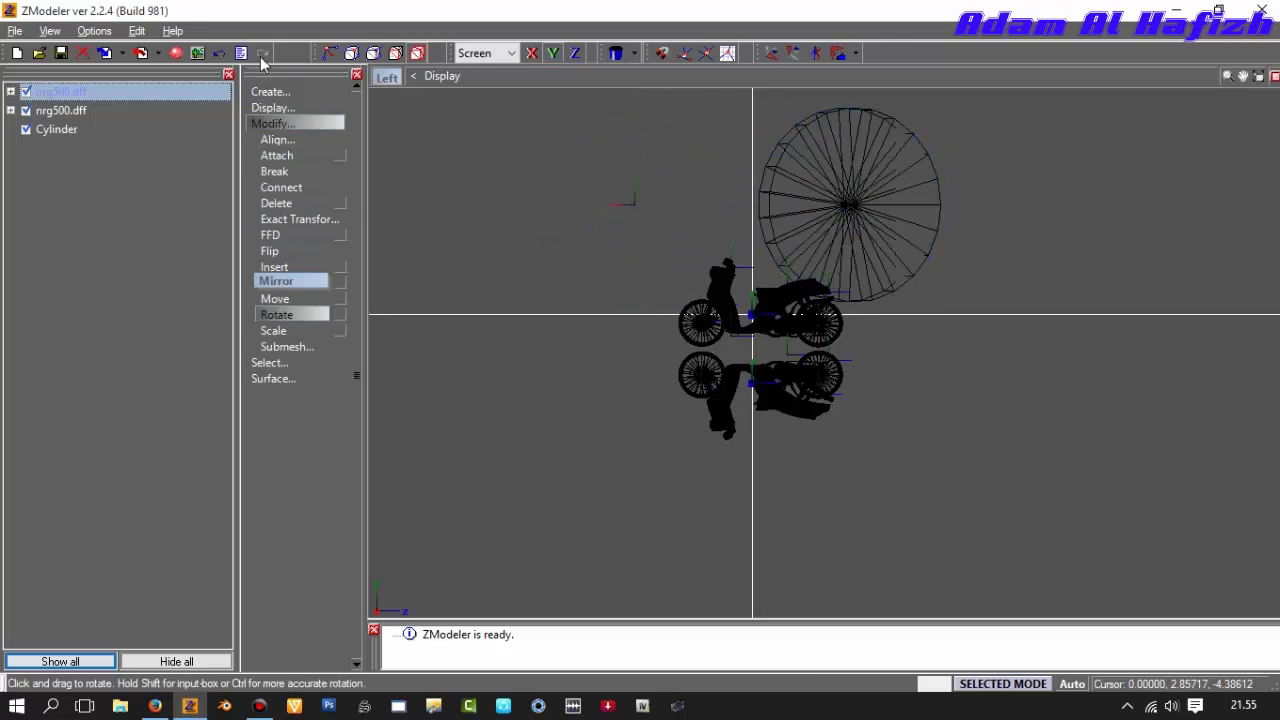
click(219, 53)
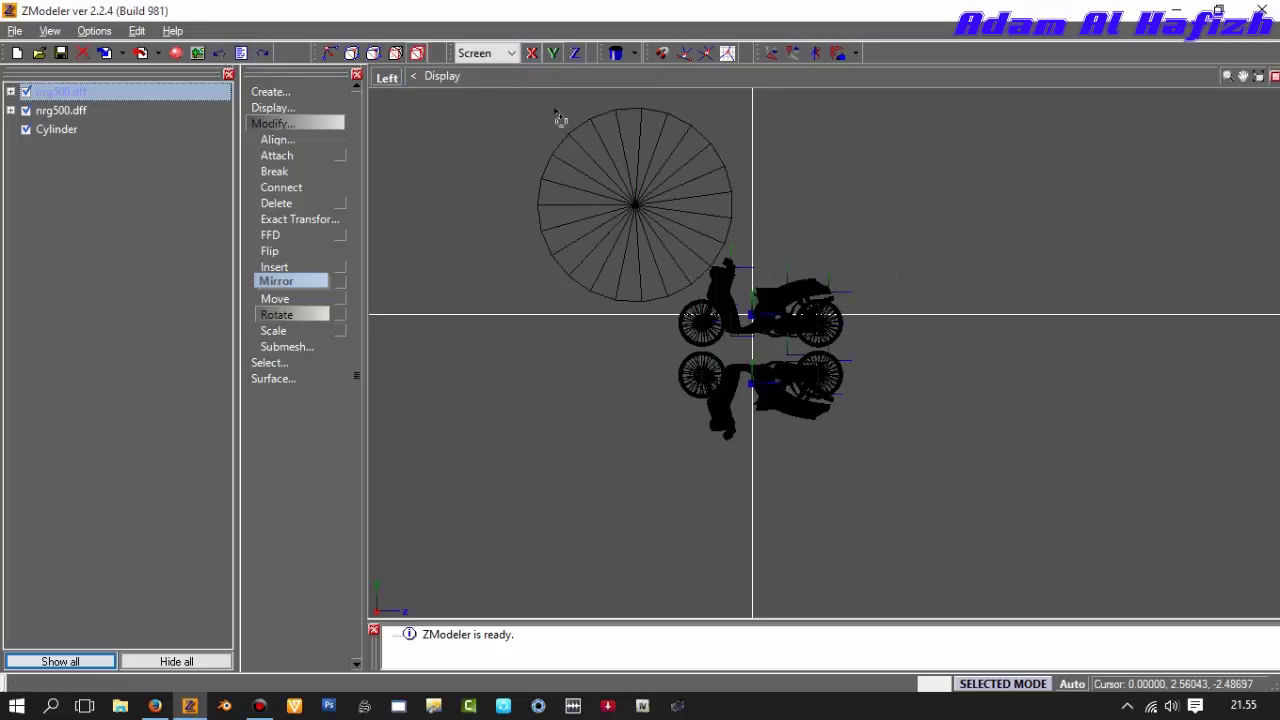
- Rotate the cylinder until it lies flat, and move it horizontally so it is centred along the upright scooter's length
click(558, 58)
drag(627, 160, 645, 273)
scroll(620, 337, up, 4)
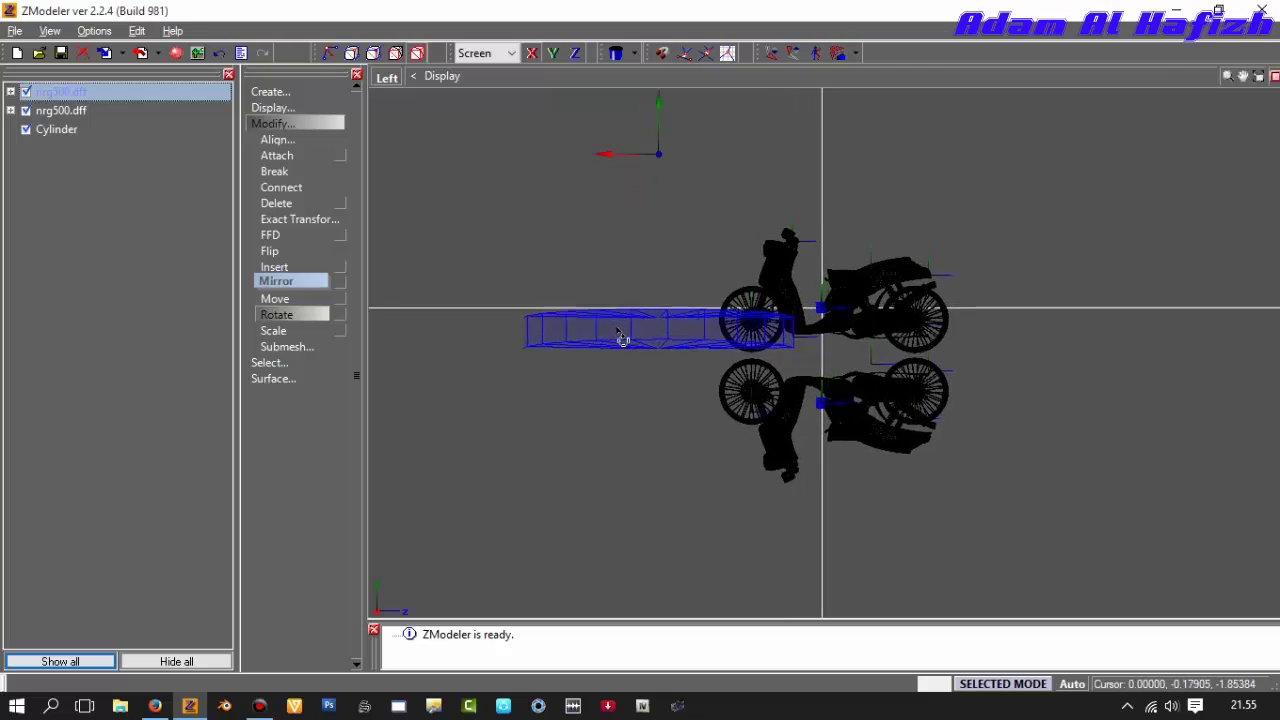
drag(622, 338, 626, 325)
click(276, 298)
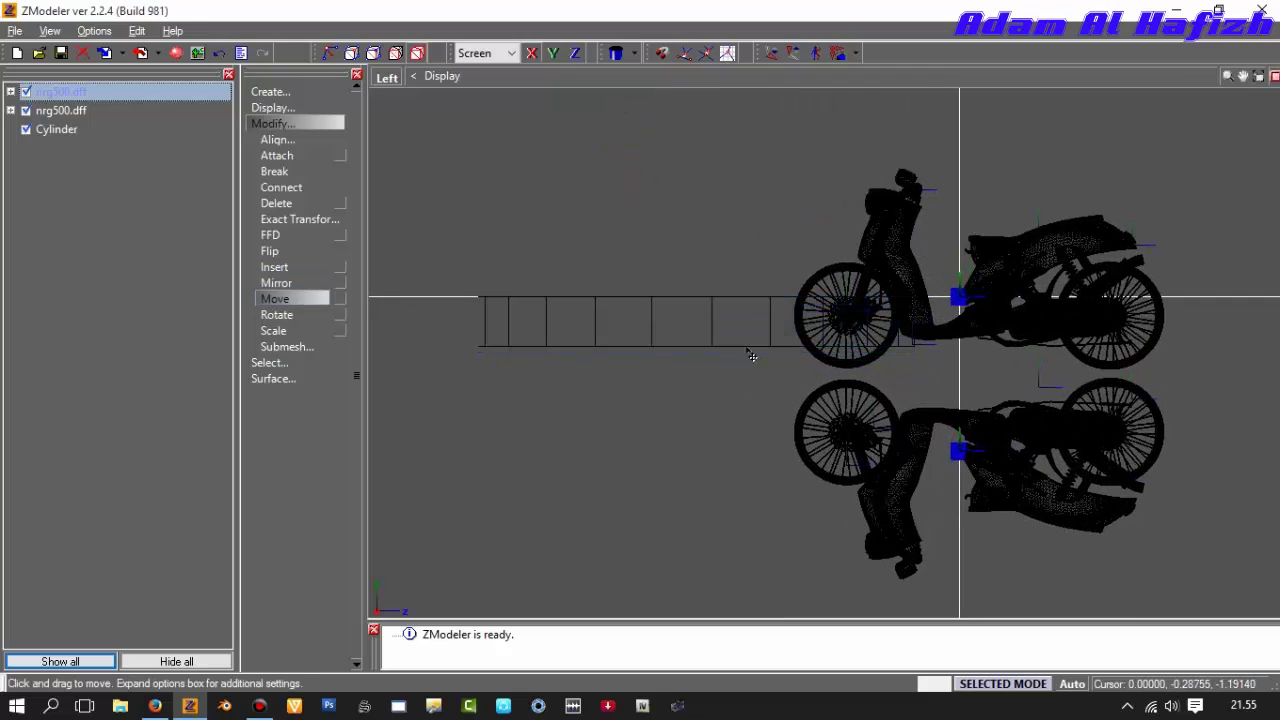
drag(752, 355, 964, 428)
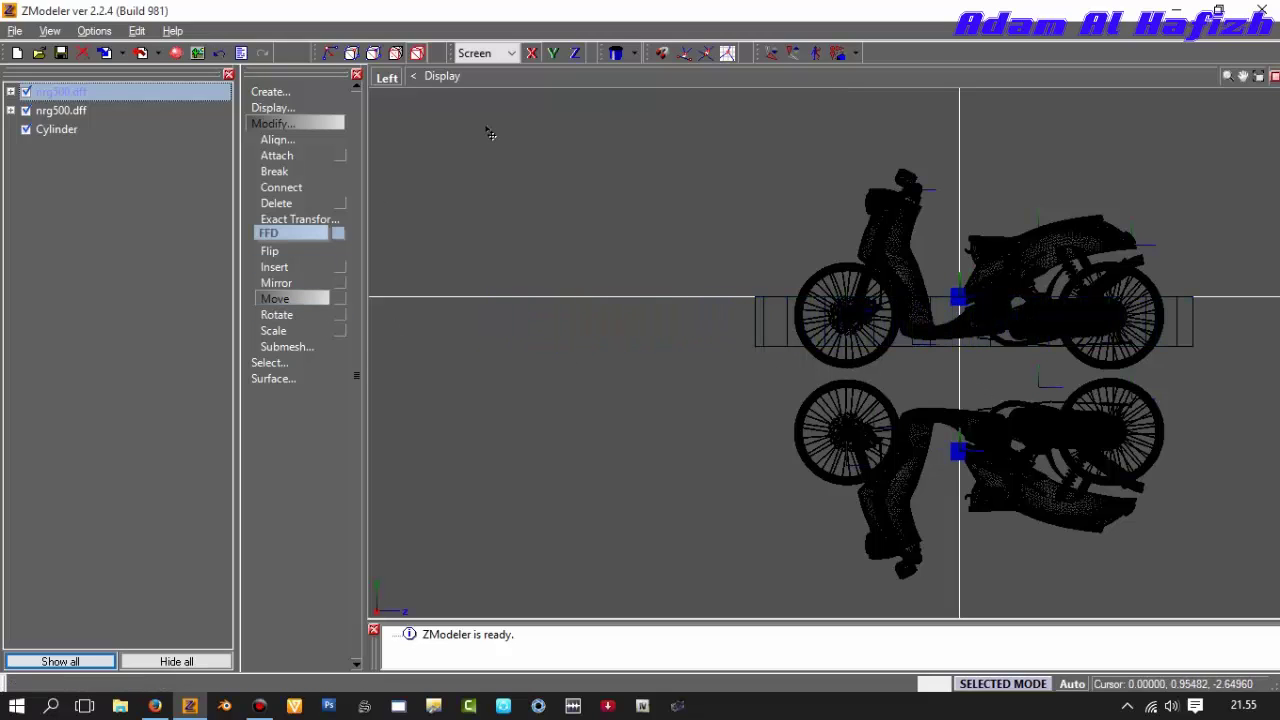
- Try to scale the flat cylinder without restricting the axis, and undo the scaling
click(325, 331)
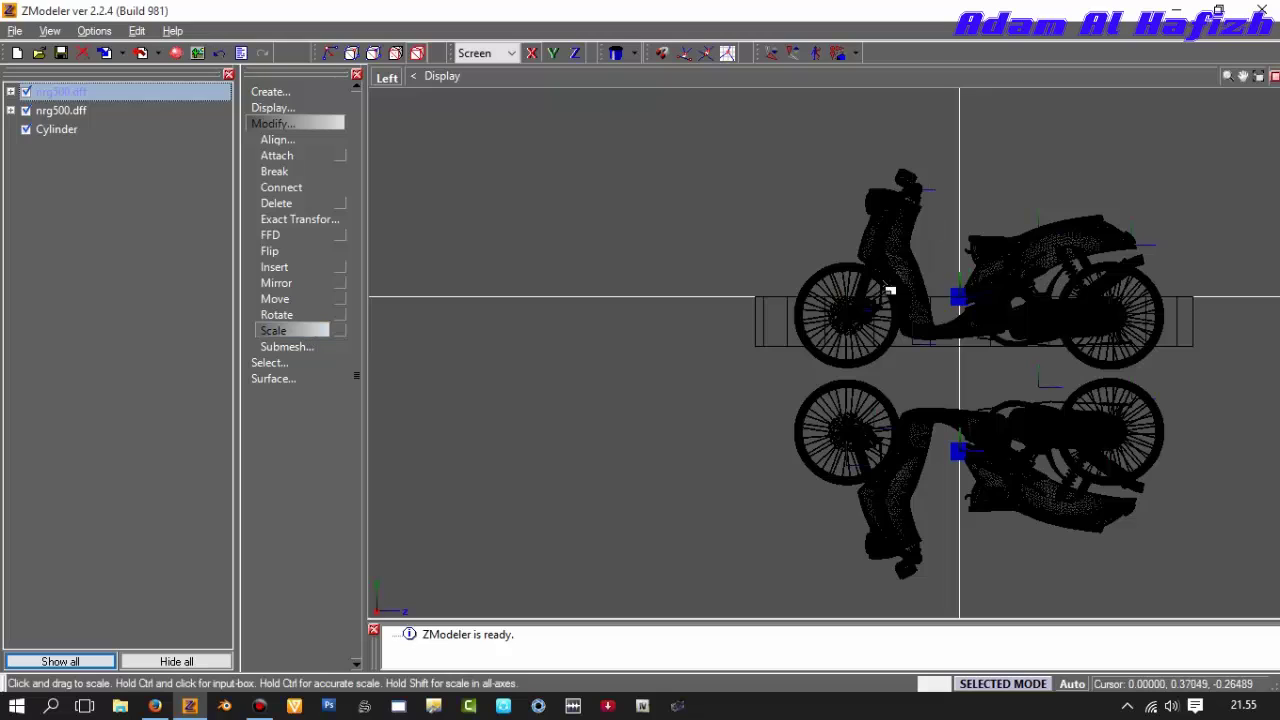
drag(889, 288, 814, 418)
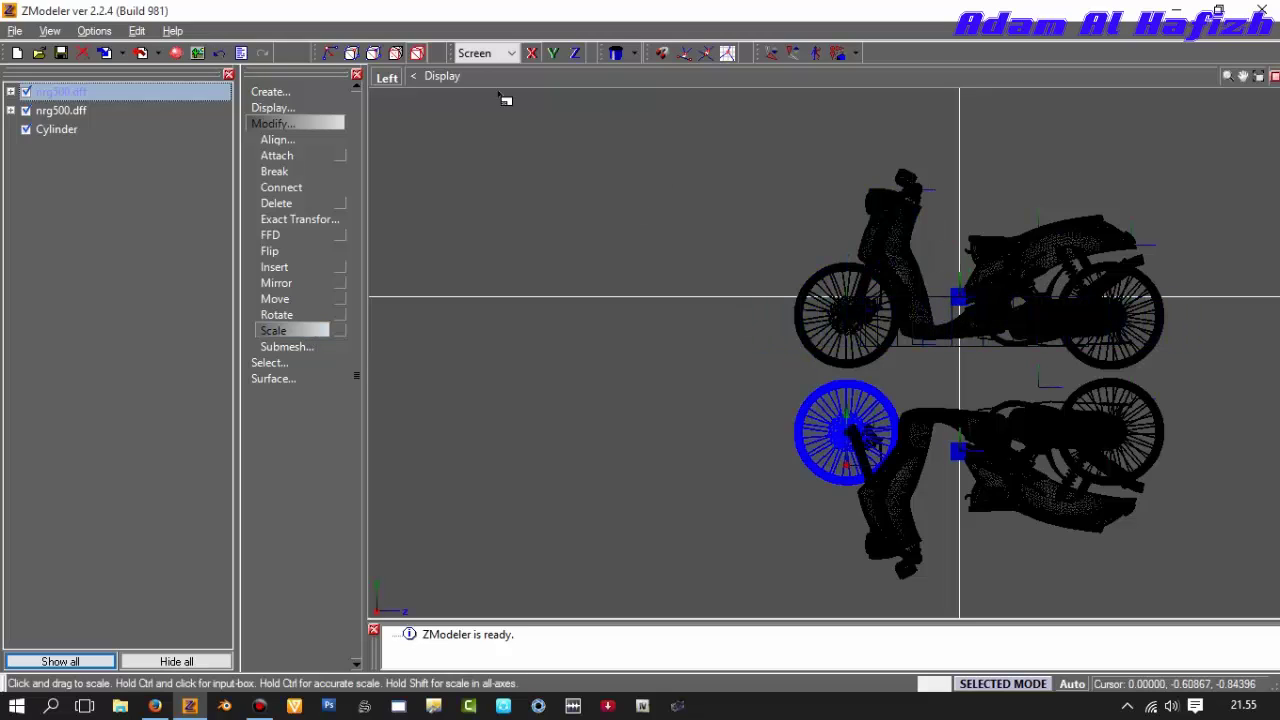
click(219, 54)
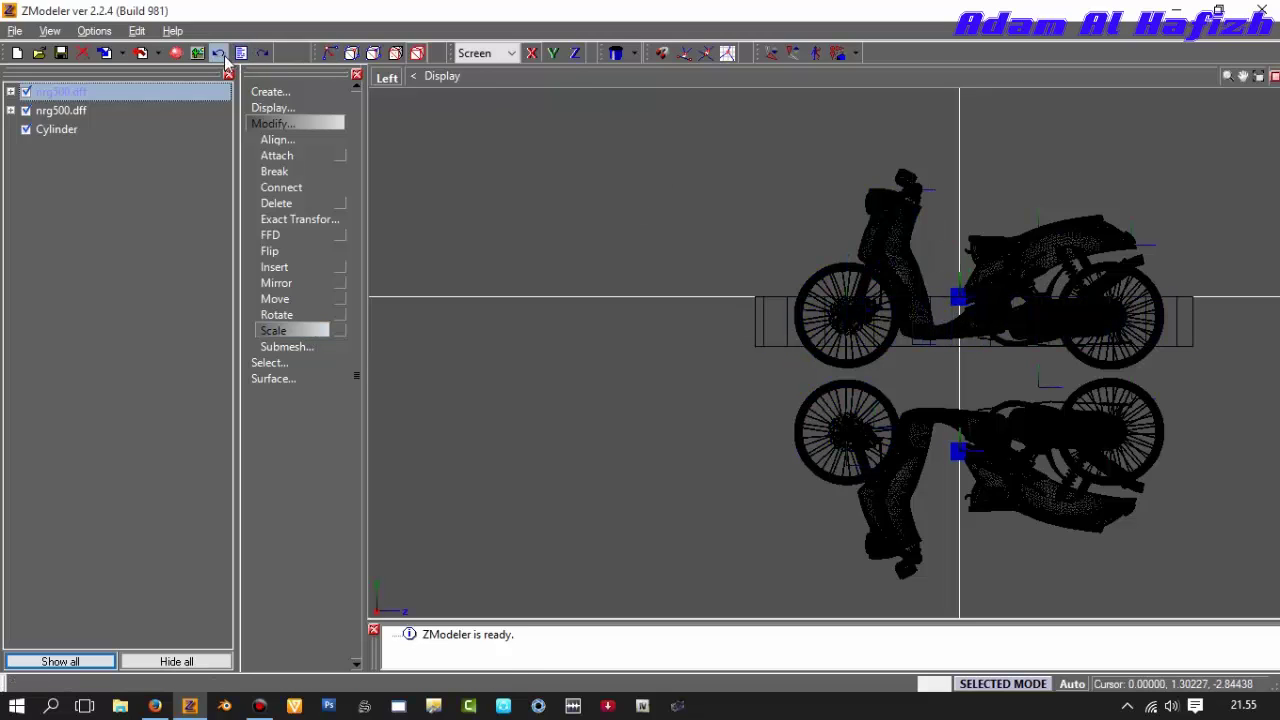
- Scale the cylinder down vertically into a thin disc, and move it into the gap between the two scooters' wheels
click(534, 56)
drag(755, 328, 806, 529)
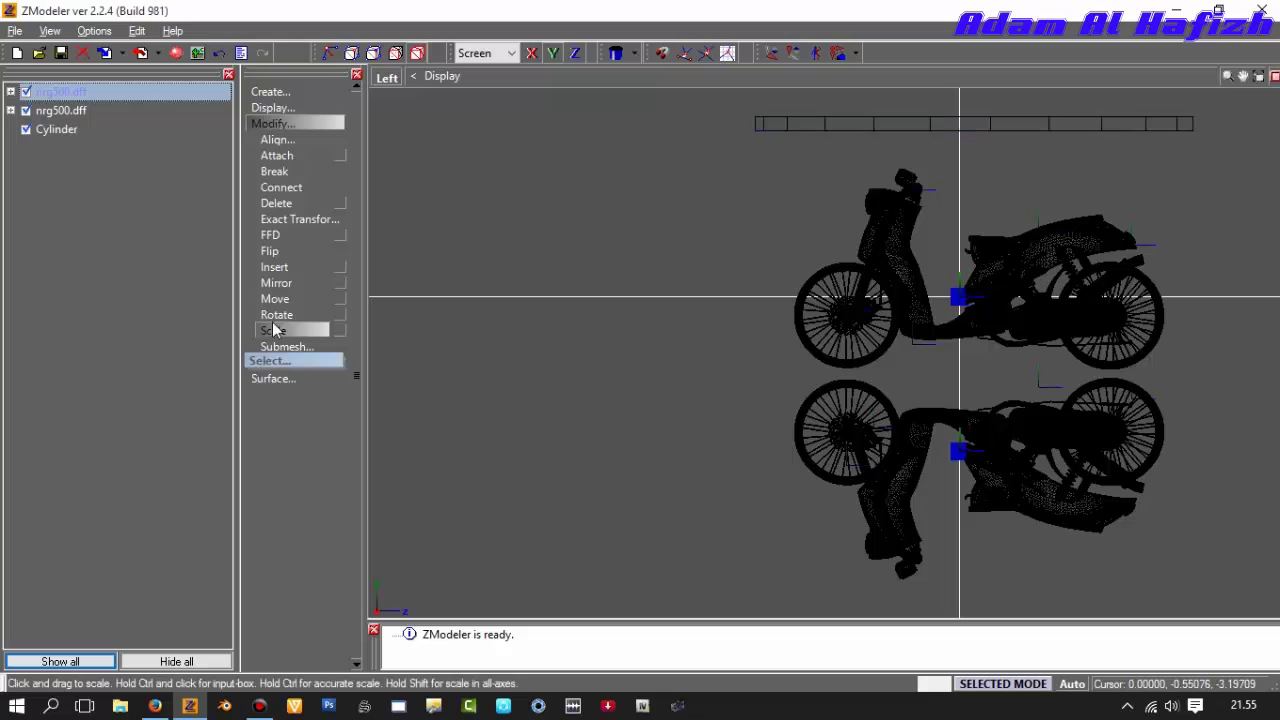
click(275, 298)
drag(910, 140, 930, 386)
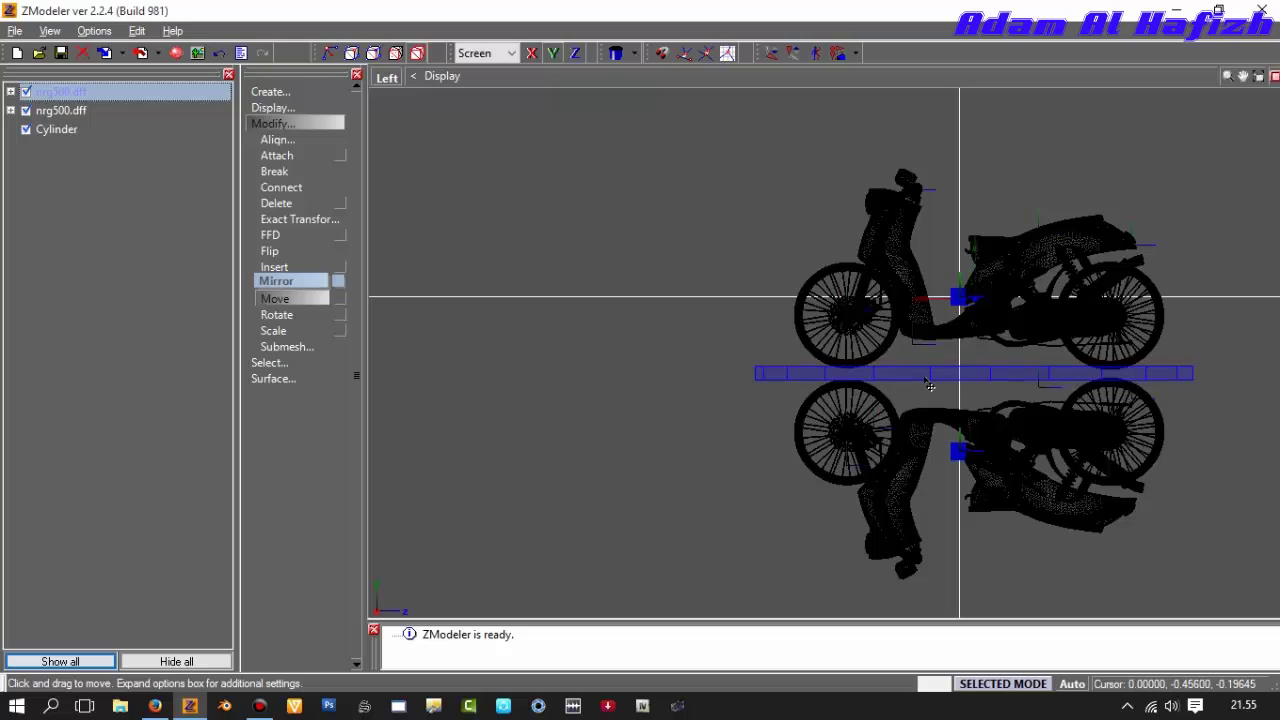
- Thin the disc a little more vertically, and move it back into the gap between the upright and mirrored wheels
click(275, 330)
drag(846, 400, 846, 468)
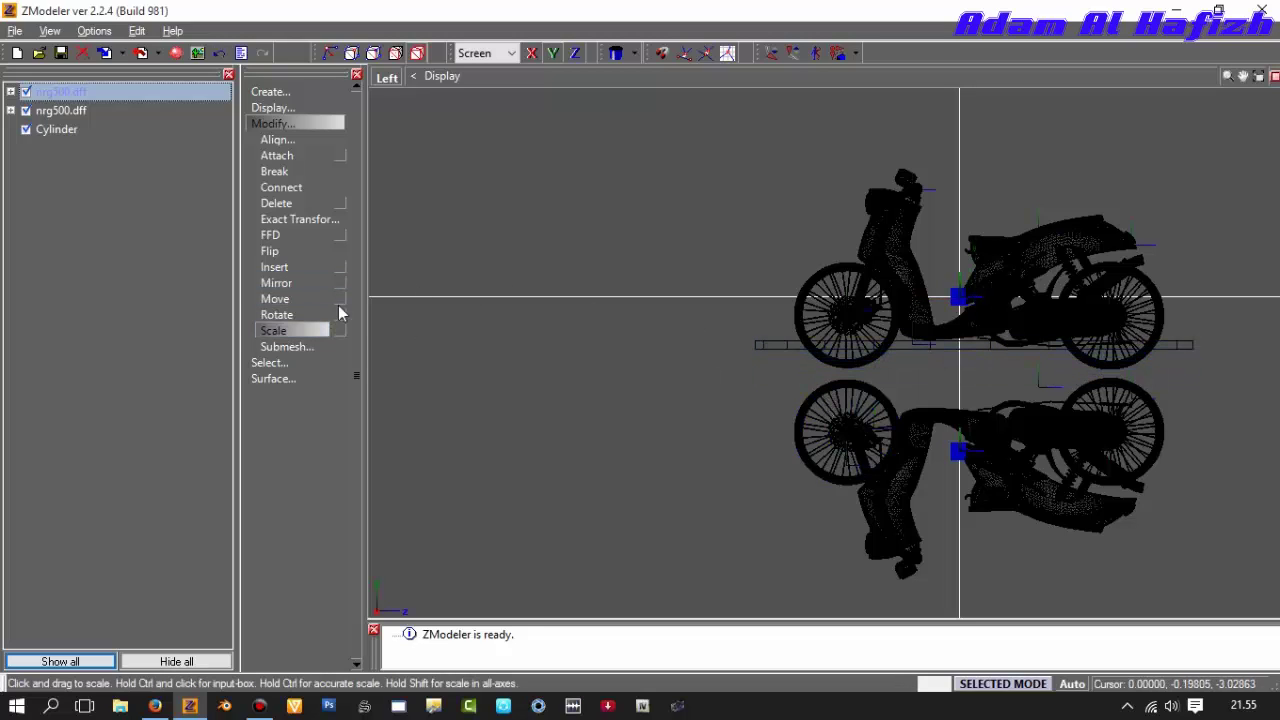
click(300, 300)
drag(758, 360, 767, 382)
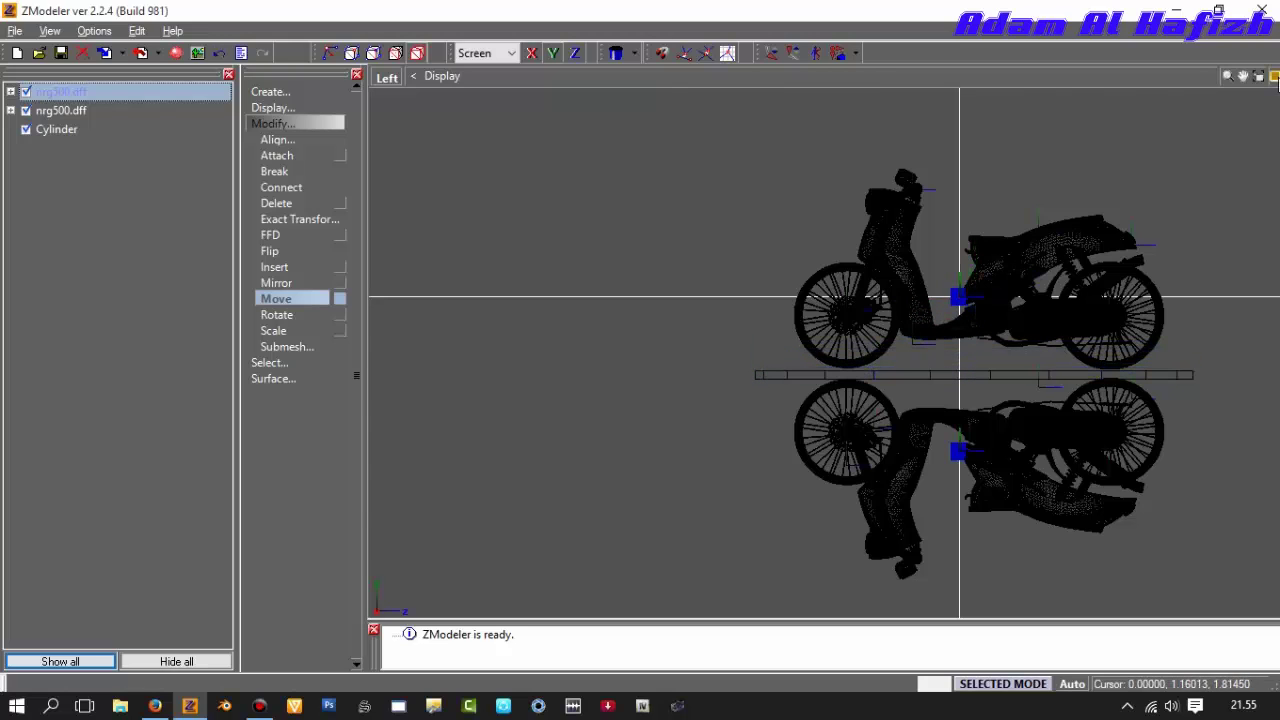
- Show all four views, centre the disc sideways under the scooter in the Top view, and check it in 3D
click(1274, 78)
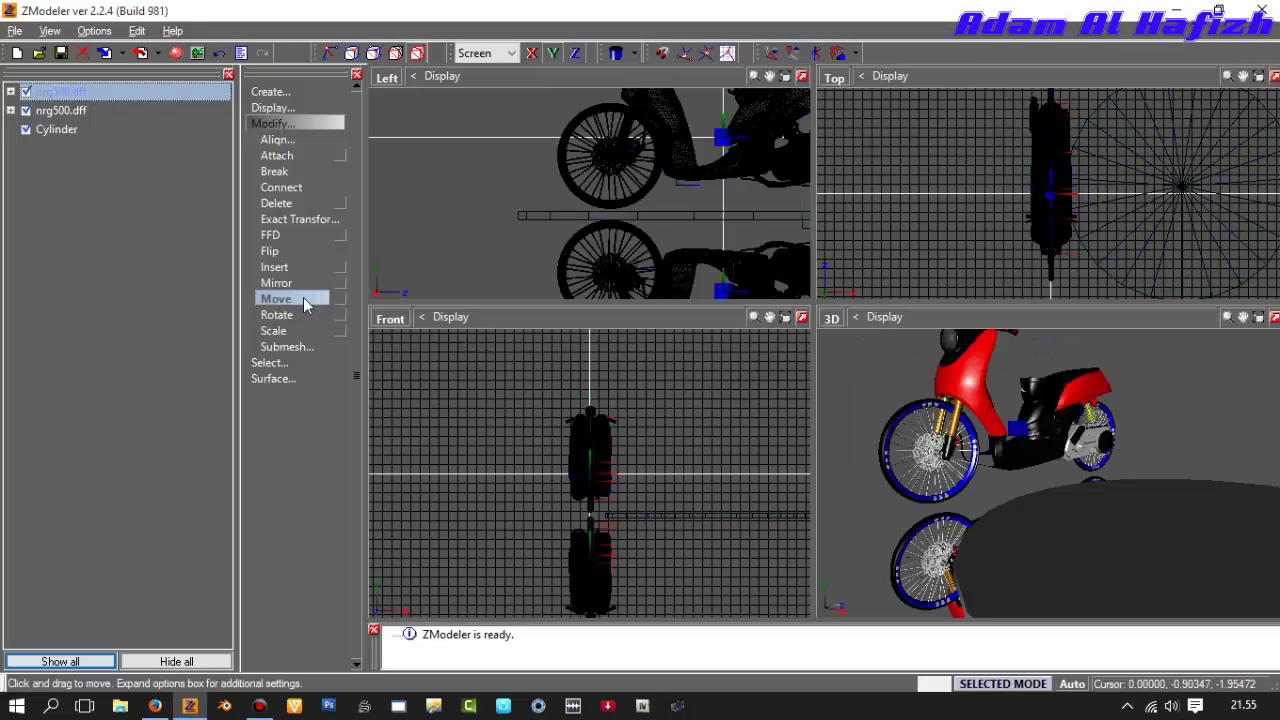
click(290, 299)
click(575, 53)
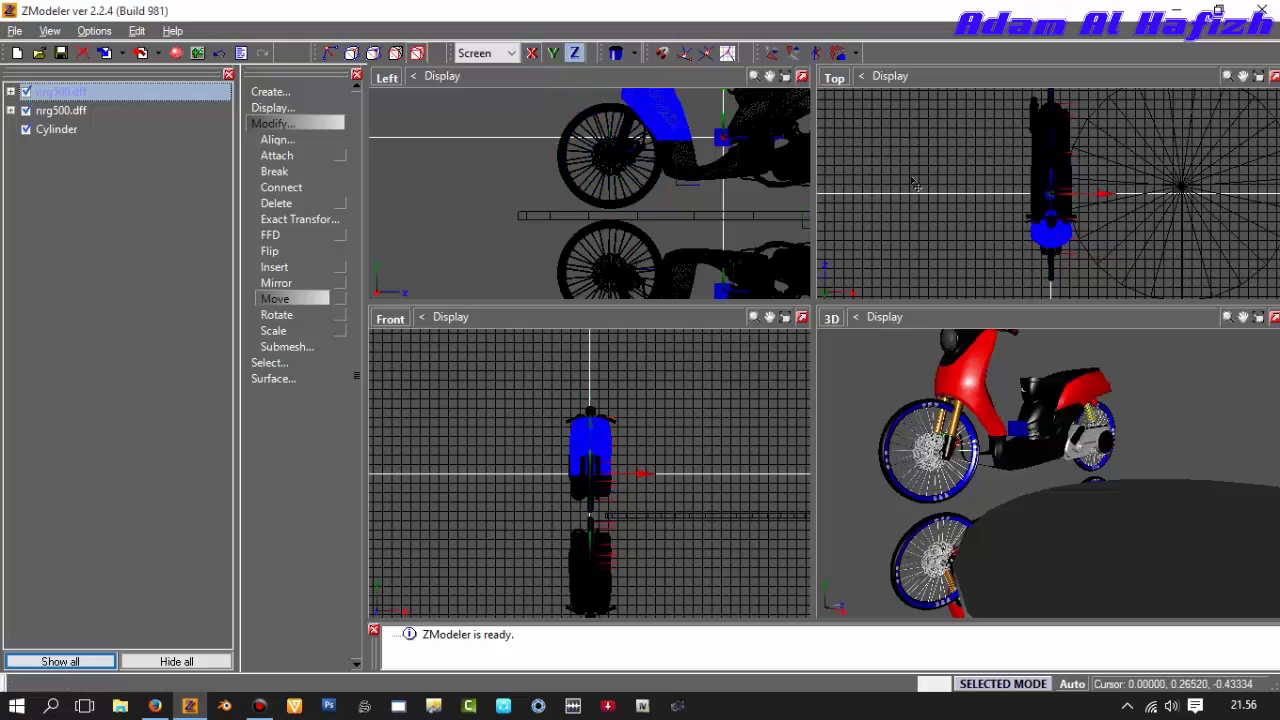
drag(1179, 209, 1053, 221)
click(1050, 230)
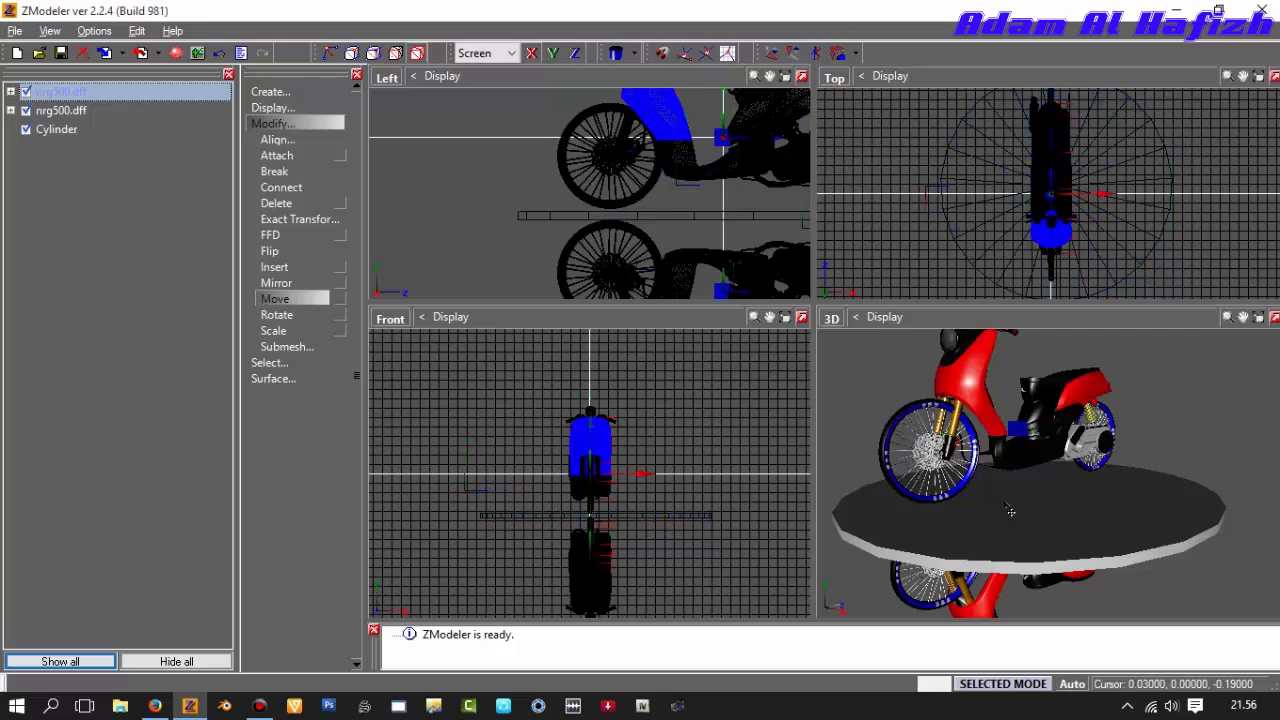
middle_drag(1008, 509, 847, 549)
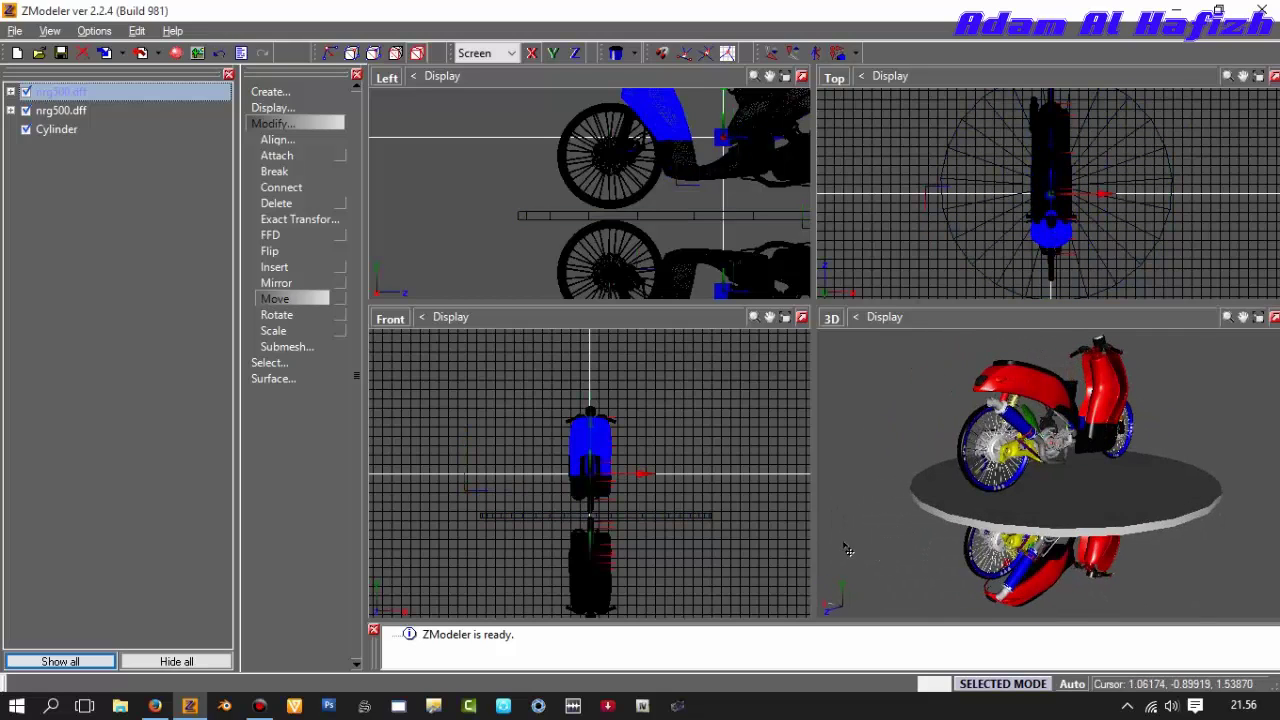
click(330, 54)
click(417, 55)
click(330, 54)
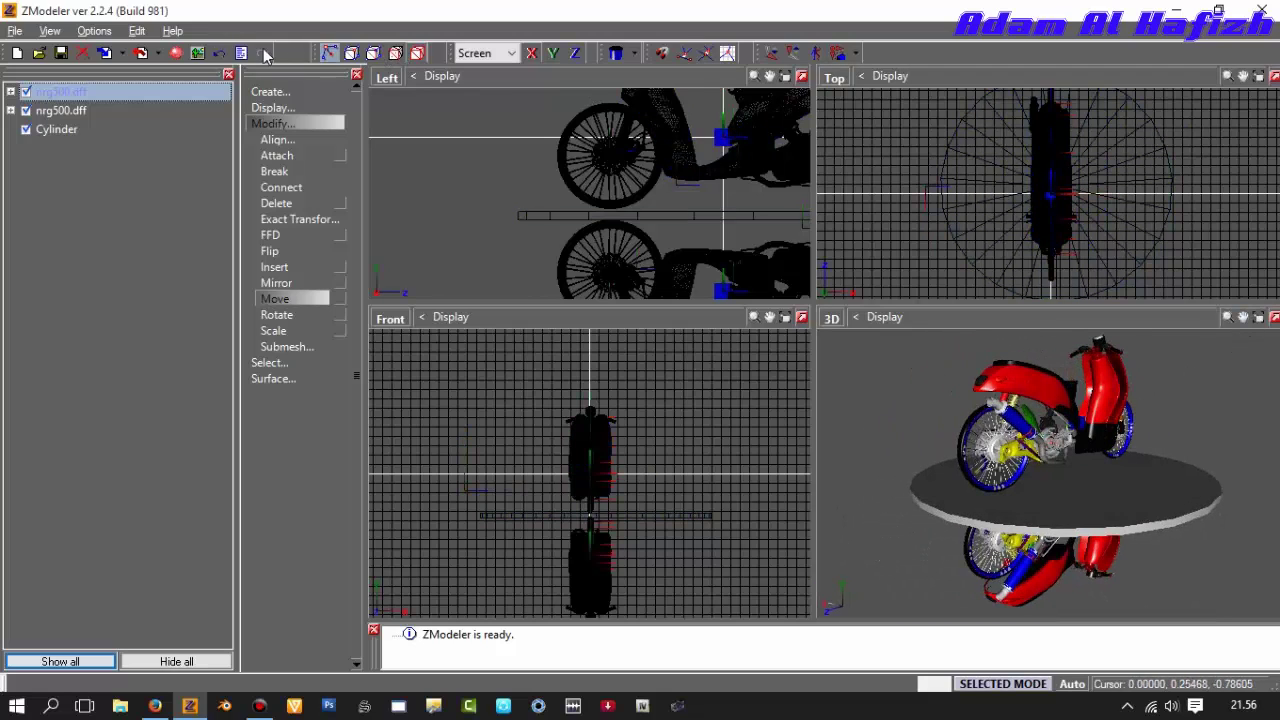
- Open the Materials Editor and look up which material the disc's polygons use in its selection properties
click(176, 52)
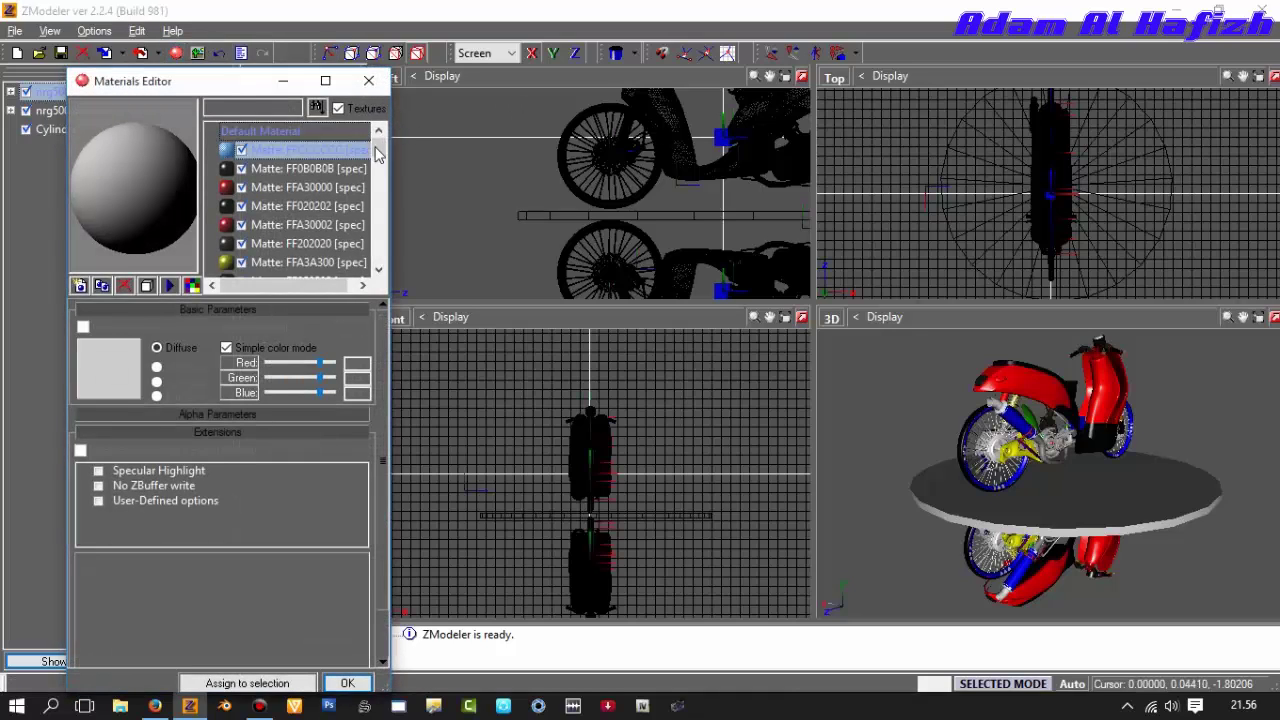
mouse_move(380, 148)
mouse_down()
mouse_move(374, 278)
mouse_move(376, 140)
mouse_up()
click(272, 154)
click(1000, 240)
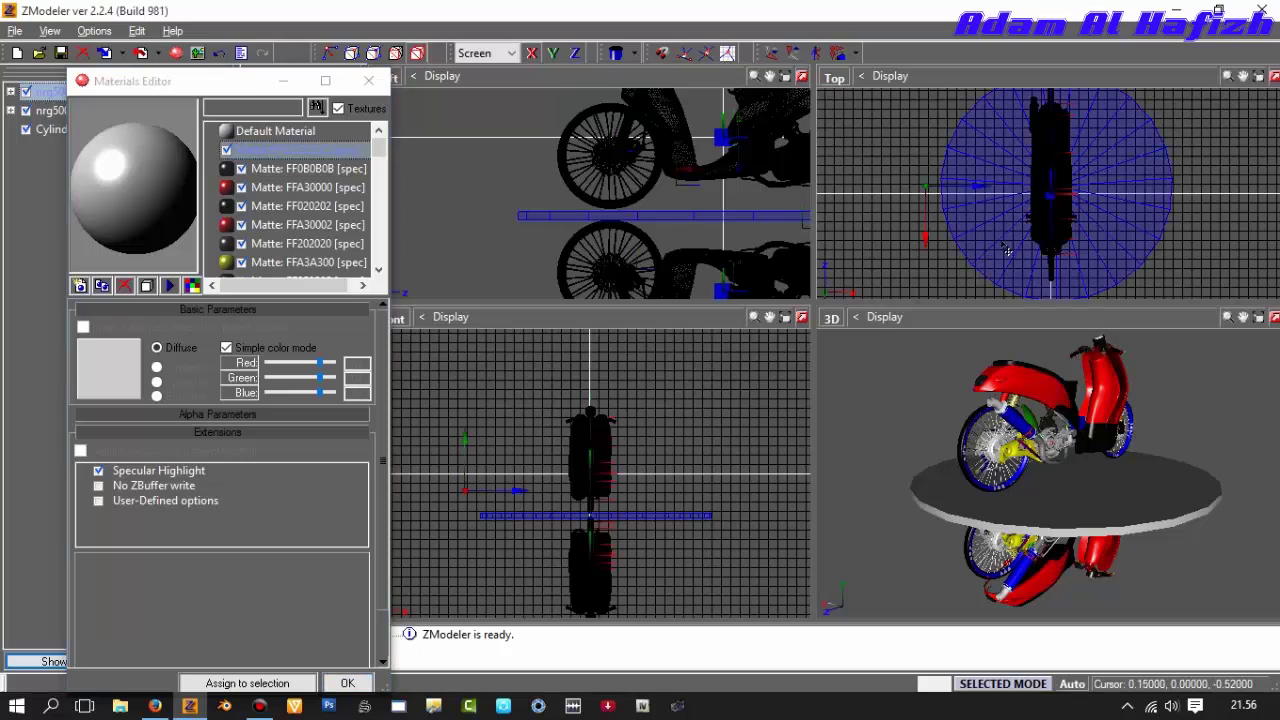
right_click(1000, 240)
click(1044, 298)
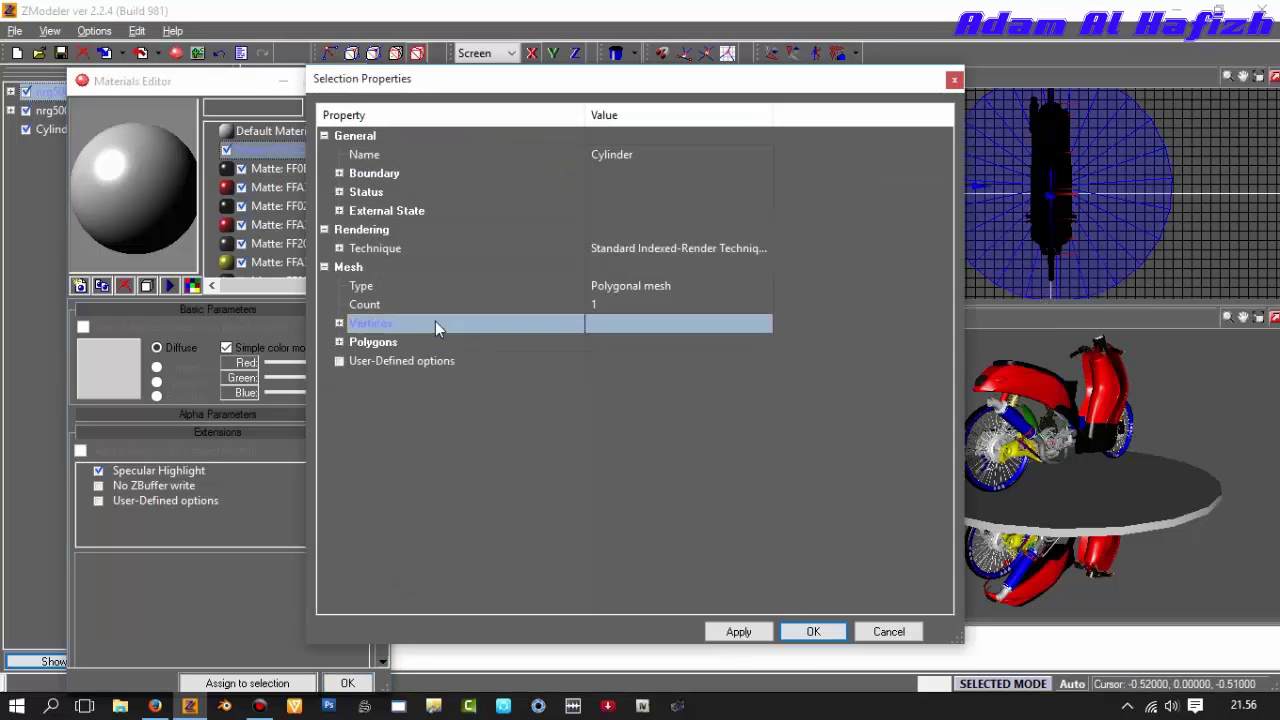
click(340, 342)
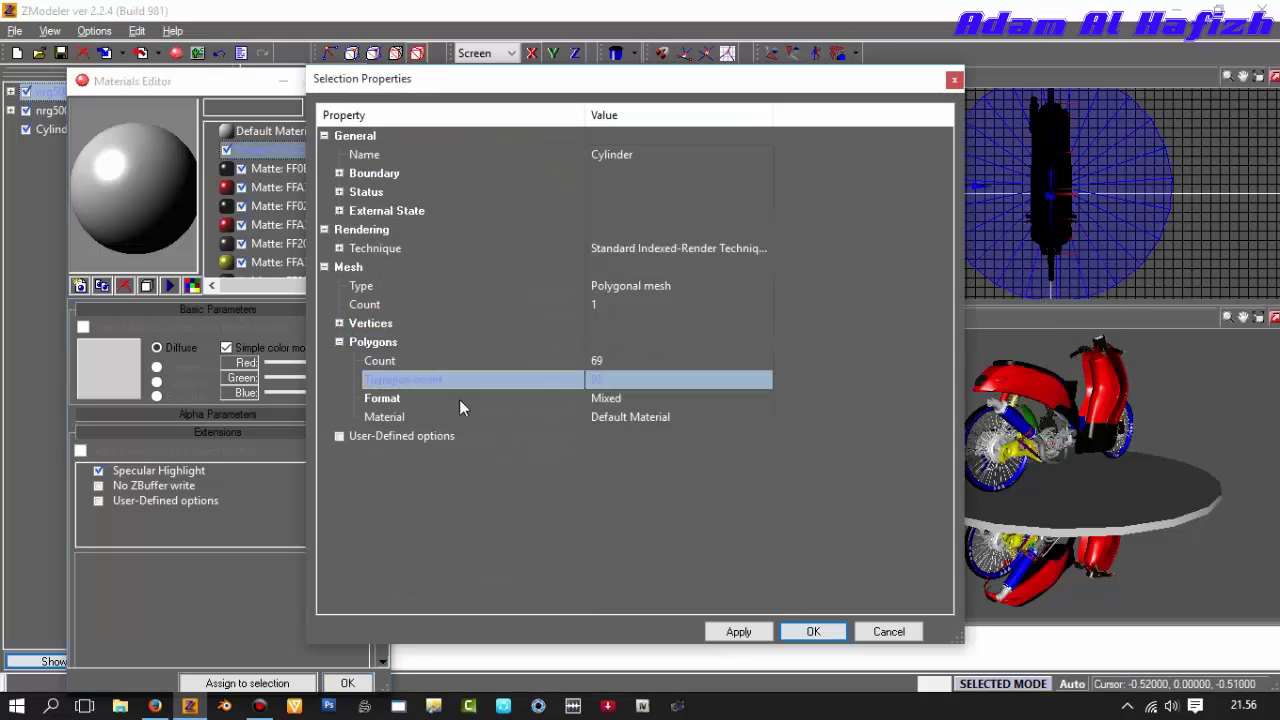
click(955, 80)
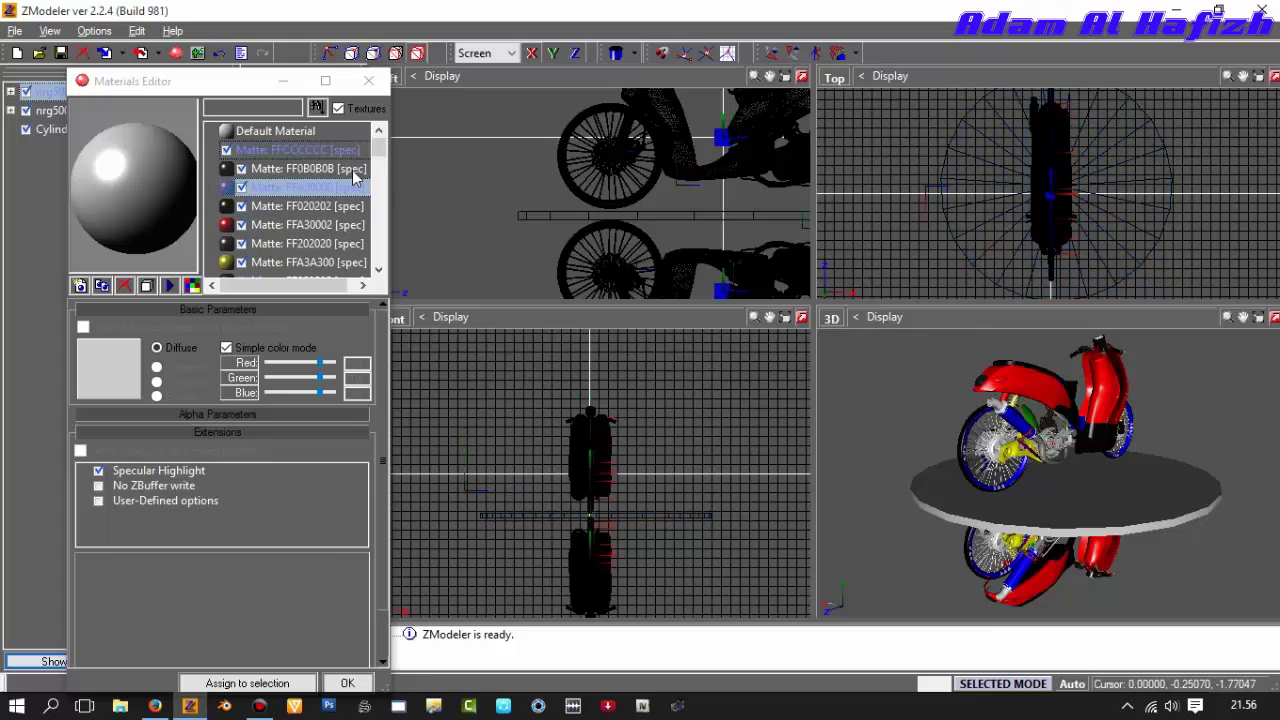
- Select Default Material, show its alpha parameters, and widen the Materials Editor so the transparency settings are fully readable
click(266, 129)
click(124, 357)
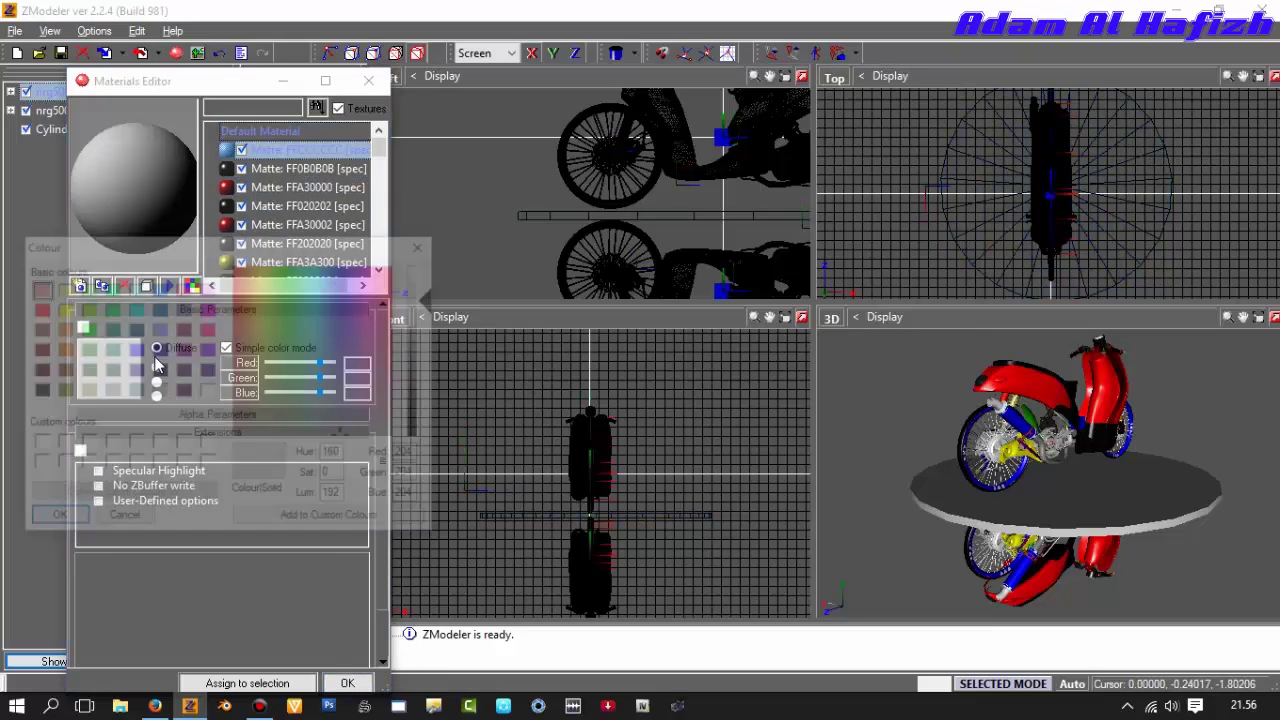
click(428, 244)
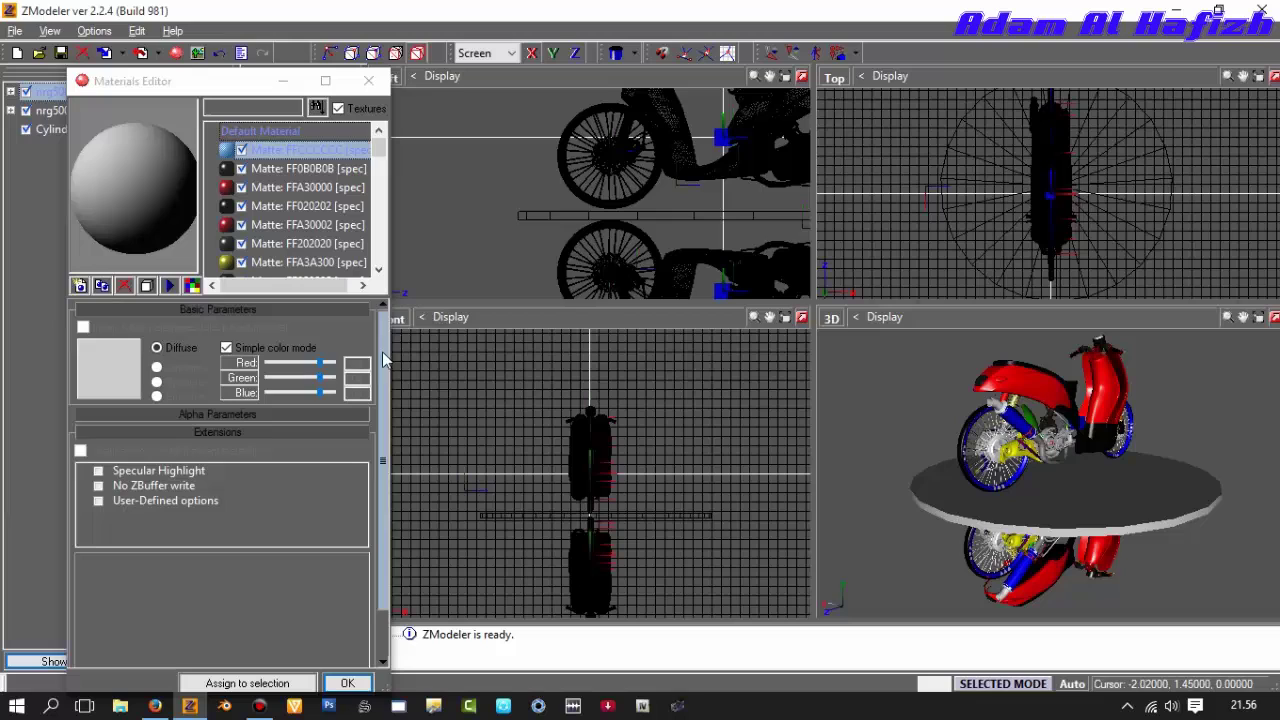
click(209, 412)
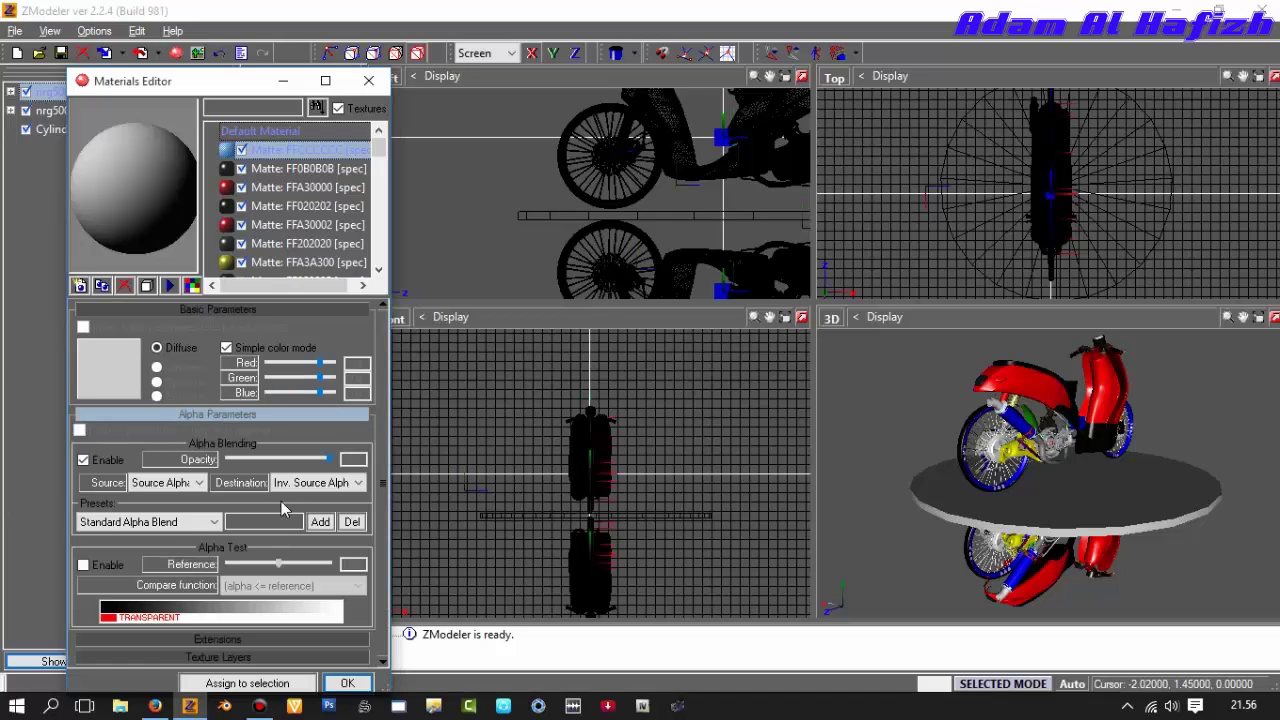
drag(255, 83, 268, 40)
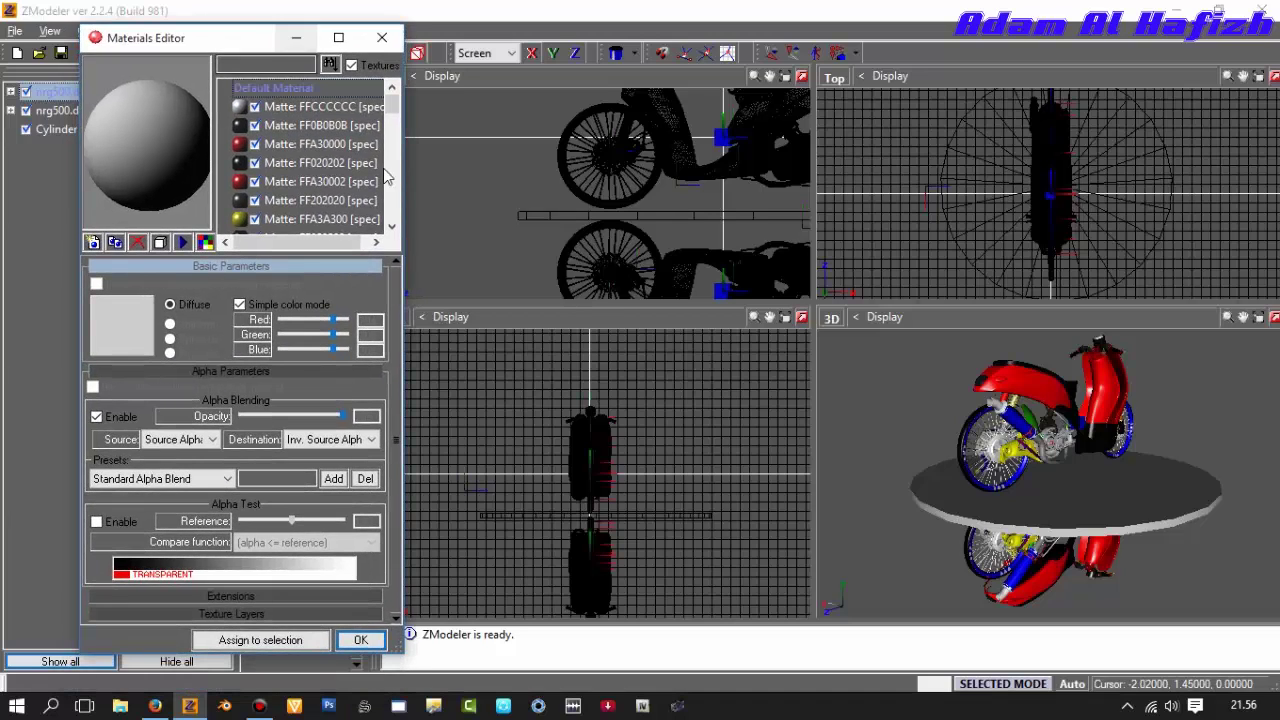
click(385, 166)
drag(403, 168, 616, 168)
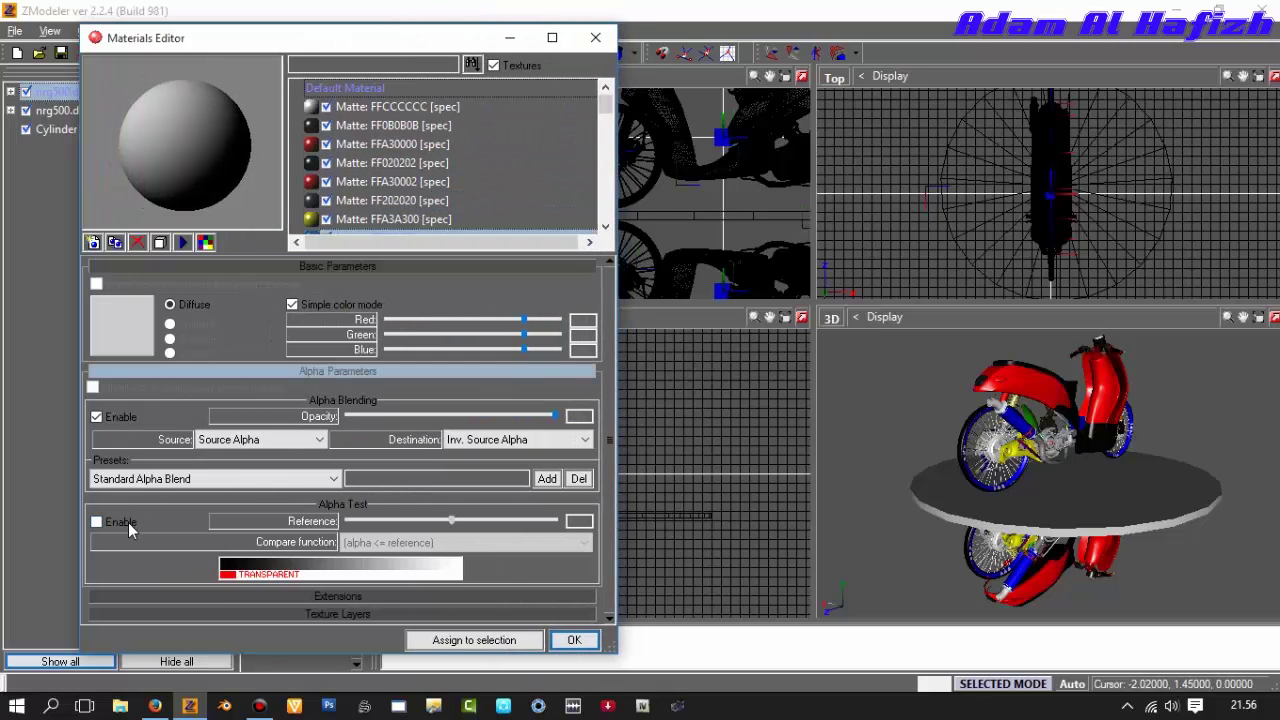
- Enable Alpha Test for Default Material, lower its alpha blending opacity to about half, and assign it to the selection
click(128, 524)
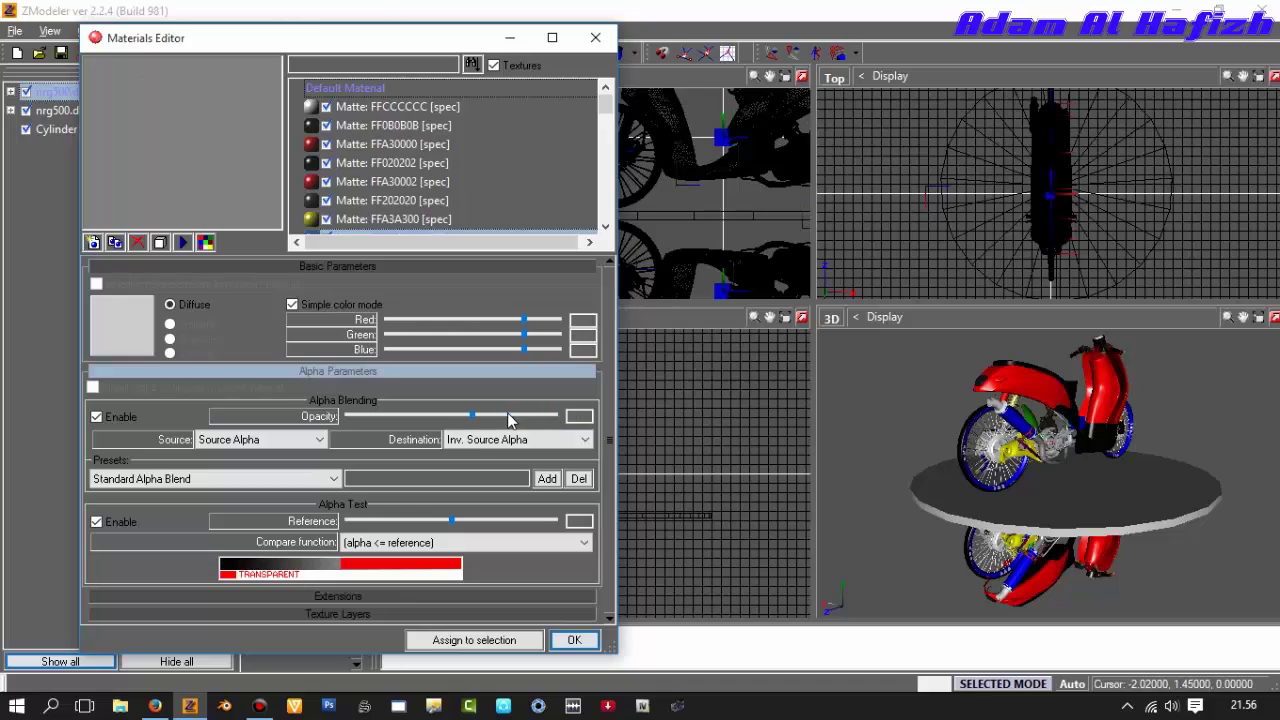
drag(452, 418, 446, 419)
click(502, 641)
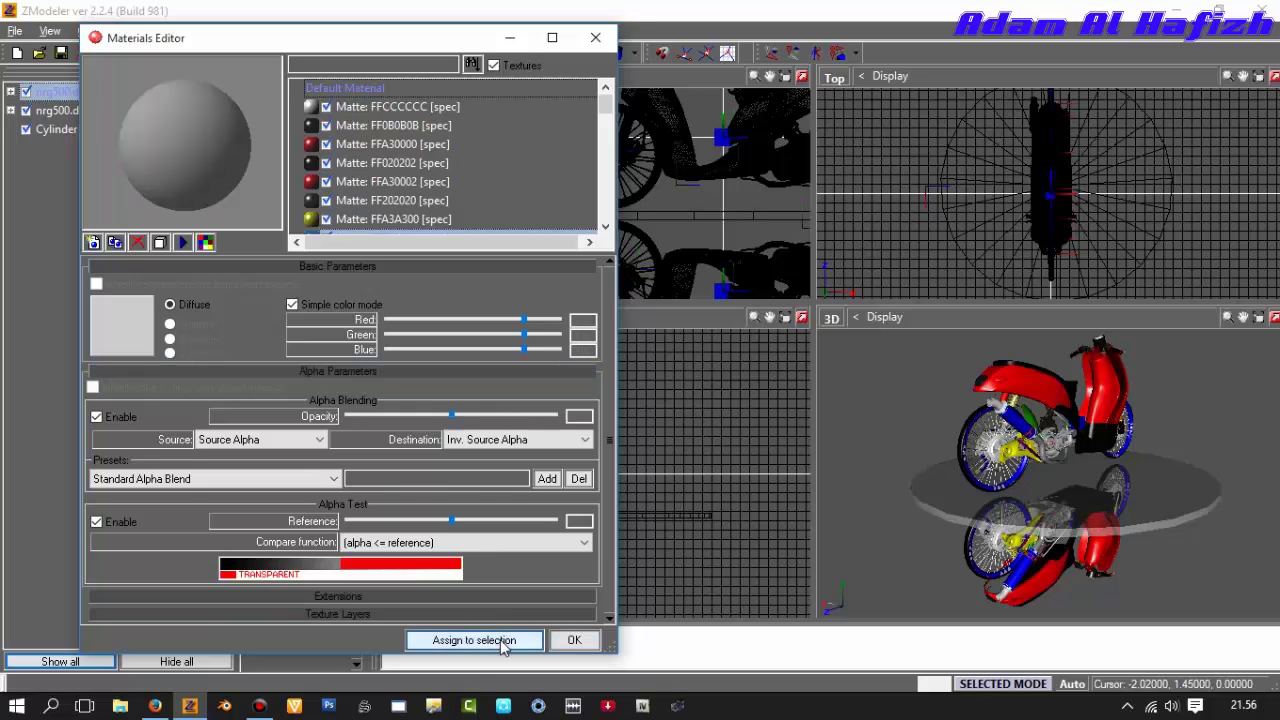
click(573, 640)
- Enlarge the 3D view to fill the workspace and inspect the scooter's reflection through the disc from the rear and front
click(1275, 318)
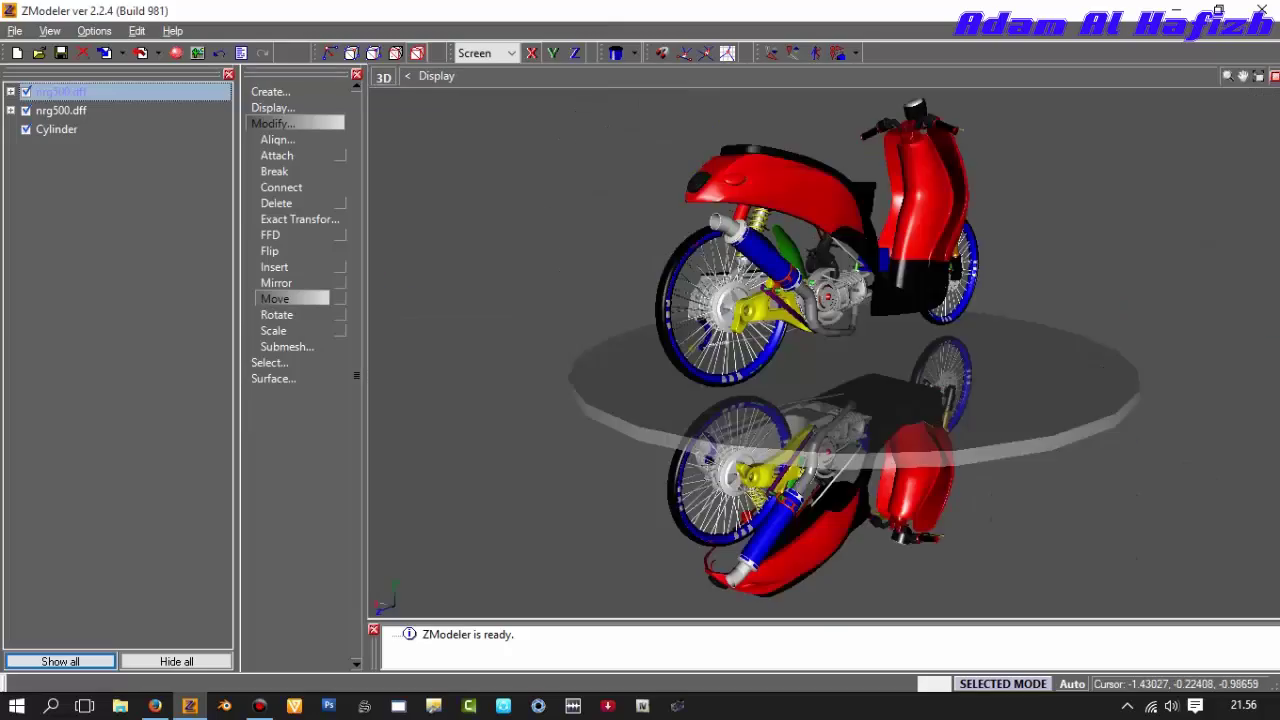
middle_drag(1247, 349, 896, 372)
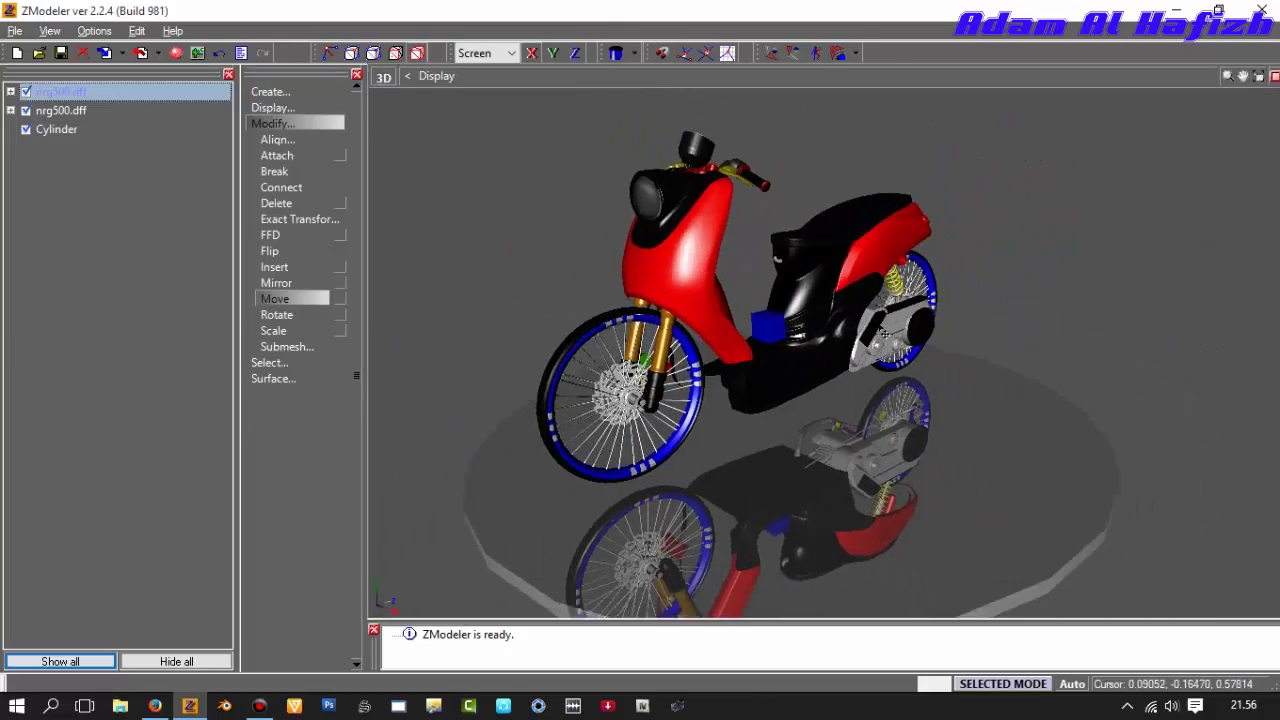
middle_drag(880, 306, 918, 317)
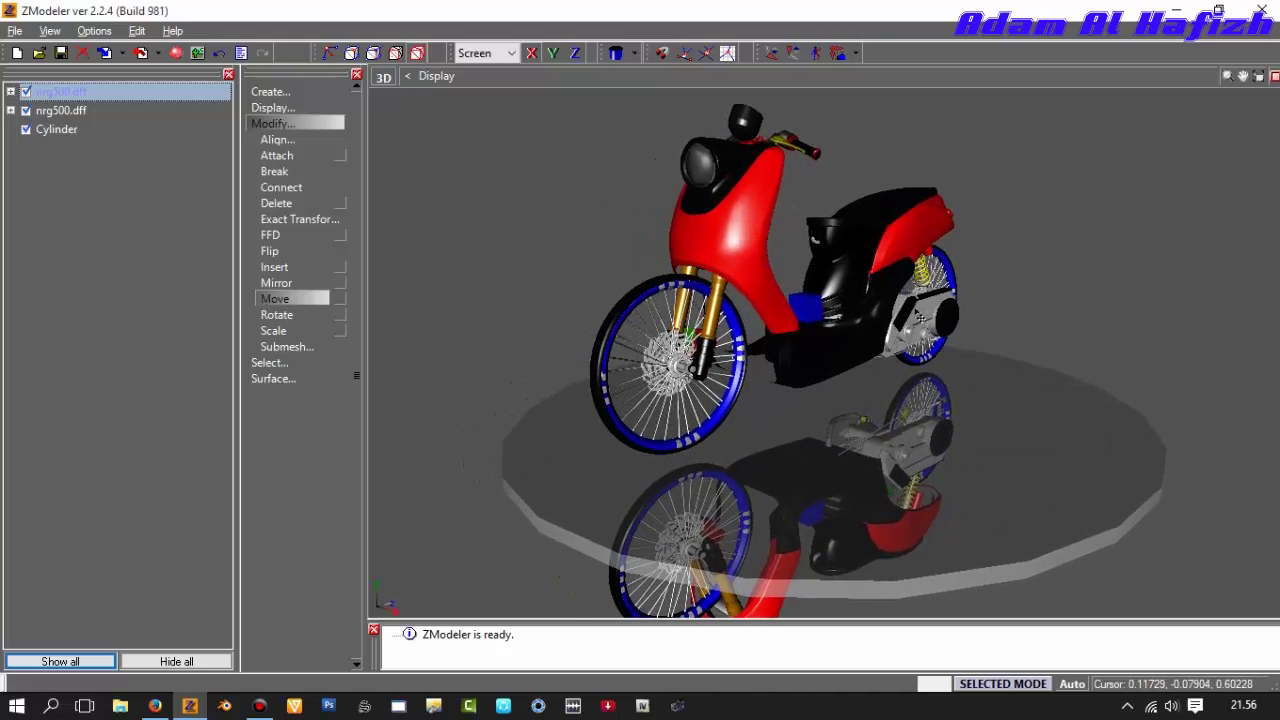